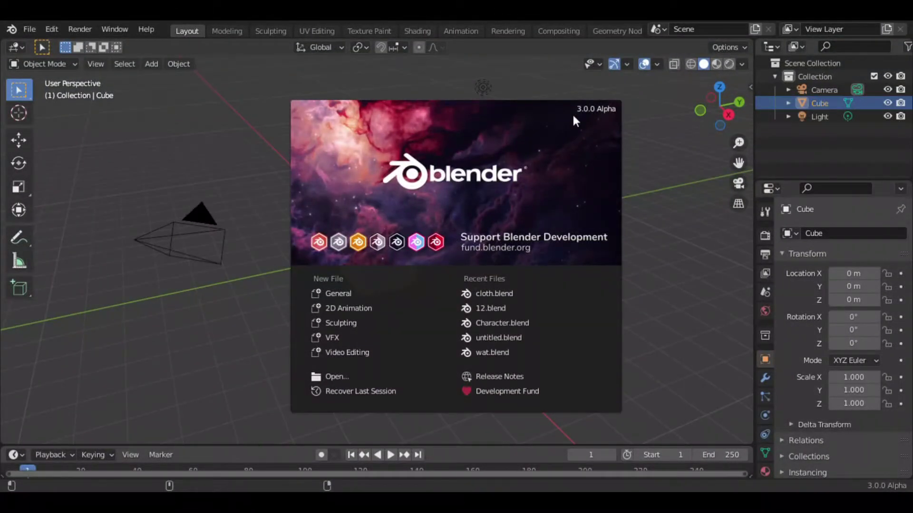
Step: Close the startup splash screen and open the viewport sidebar to switch tabs
{"action": "left_click", "coordinate": [343, 294]}
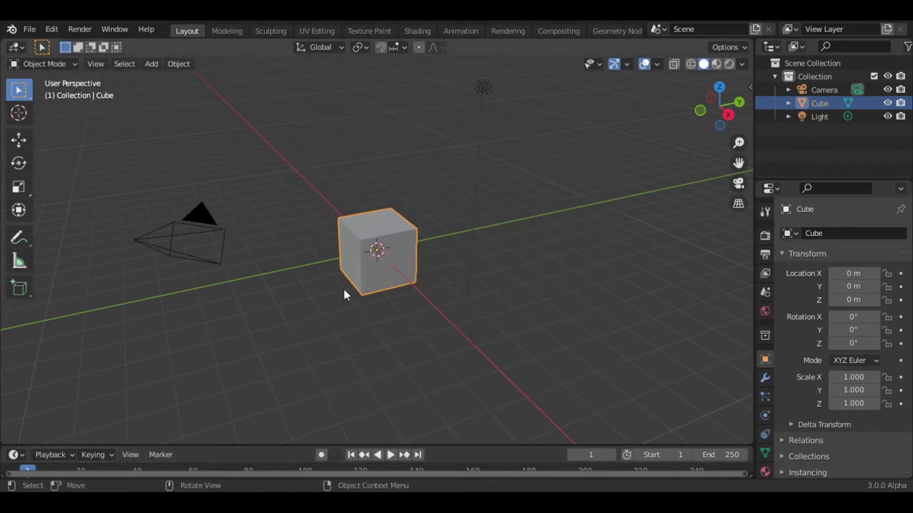
{"action": "key", "text": "n"}
{"action": "left_click", "coordinate": [747, 178]}
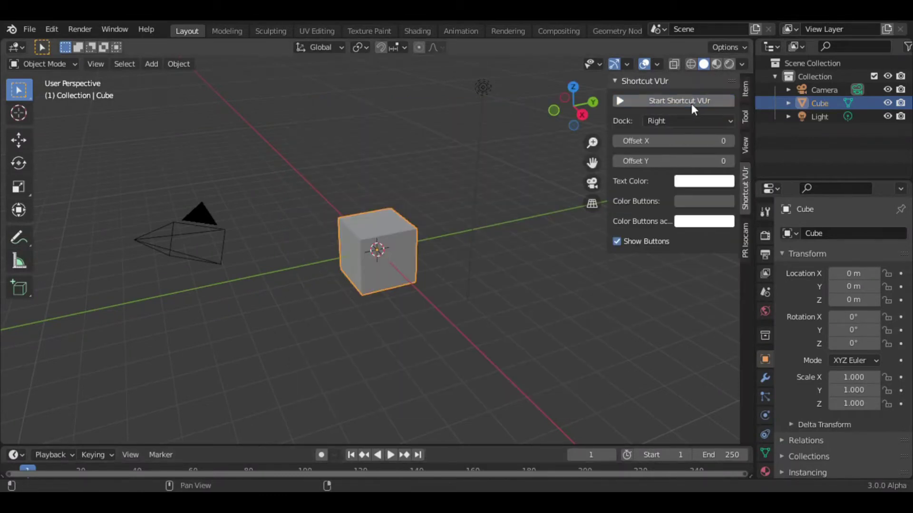
Step: Hide the sidebar and delete the default cube, camera and light
{"action": "key", "text": "n"}
{"action": "key", "text": "a"}
{"action": "key", "text": "x"}
{"action": "left_click", "coordinate": [498, 236]}
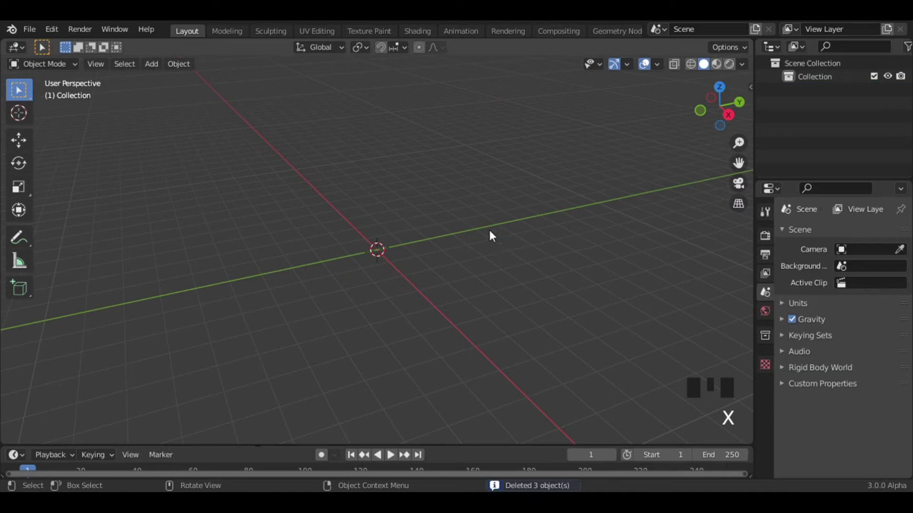
Step: Add a plane and scale it to 2
{"action": "key", "text": "shift+a"}
{"action": "left_click", "coordinate": [420, 192]}
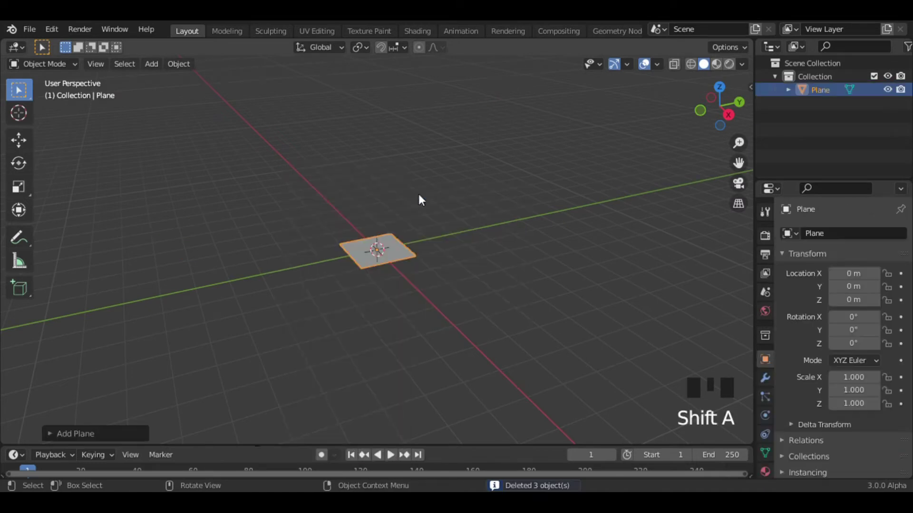
{"action": "key", "text": "s"}
{"action": "key", "text": "2"}
{"action": "left_click", "coordinate": [442, 269]}
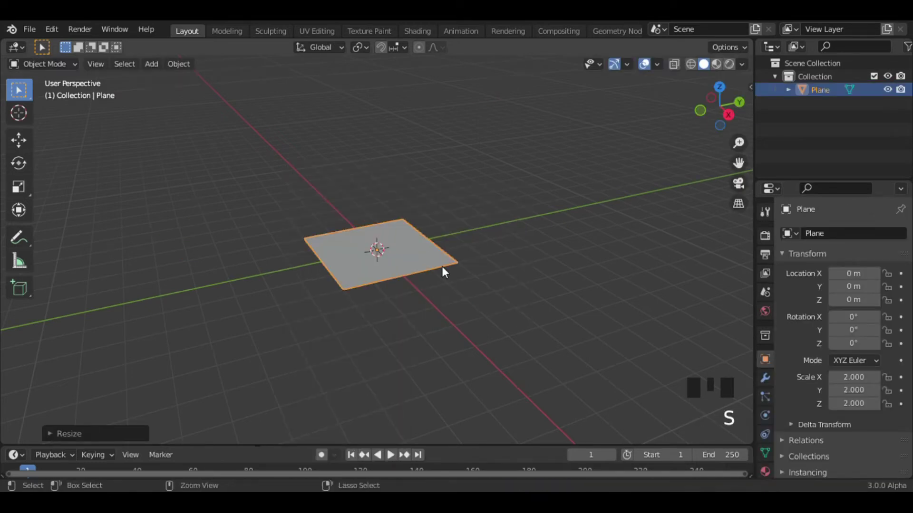
Step: Move the plane up along Z to about 2.78 m
{"action": "mouse_move", "coordinate": [442, 266]}
{"action": "middle_mouse_down", "text": "ctrl"}
{"action": "mouse_move", "coordinate": [442, 236]}
{"action": "mouse_move", "coordinate": [462, 245]}
{"action": "mouse_move", "coordinate": [455, 261]}
{"action": "middle_mouse_up", "text": "ctrl"}
{"action": "left_click", "coordinate": [443, 270]}
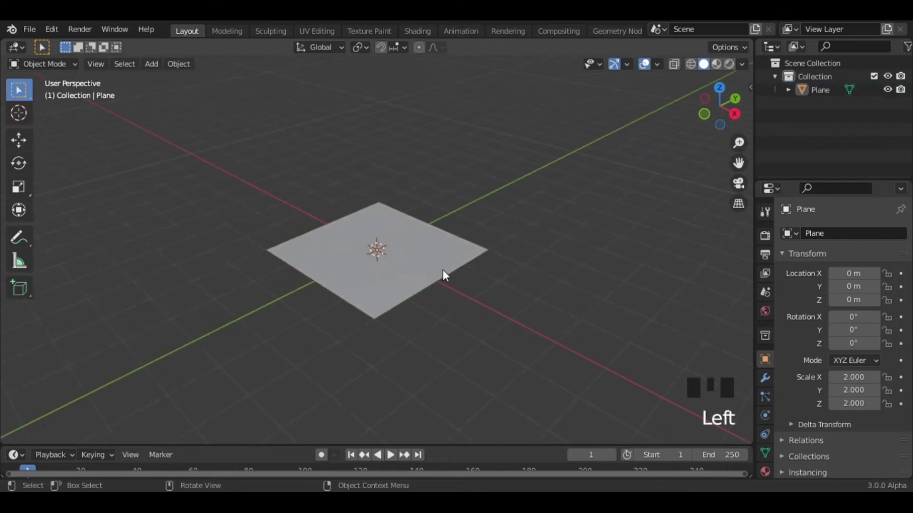
{"action": "middle_click_drag", "start_coordinate": [503, 278], "coordinate": [462, 275]}
{"action": "key", "text": "g"}
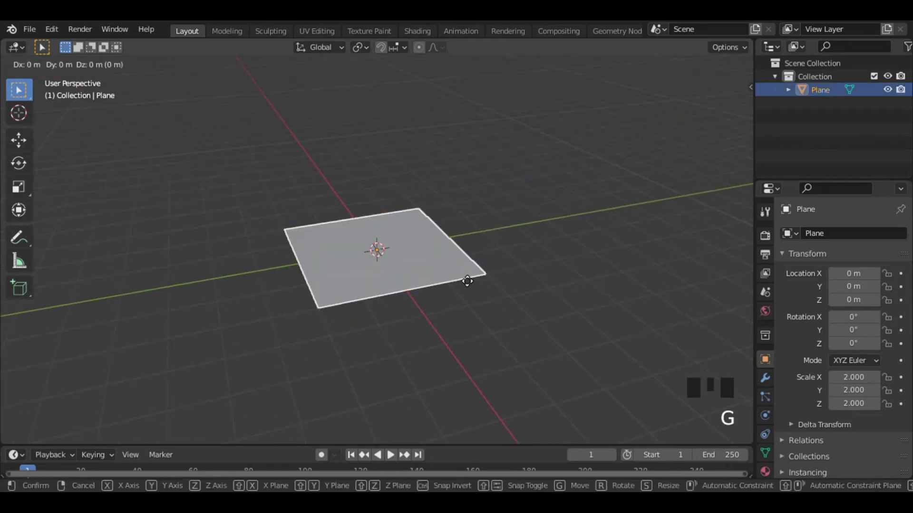
{"action": "key", "text": "z"}
{"action": "left_click", "coordinate": [443, 192]}
Step: Subdivide the plane's mesh with 30 cuts, then return to Object Mode
{"action": "key", "text": "Tab"}
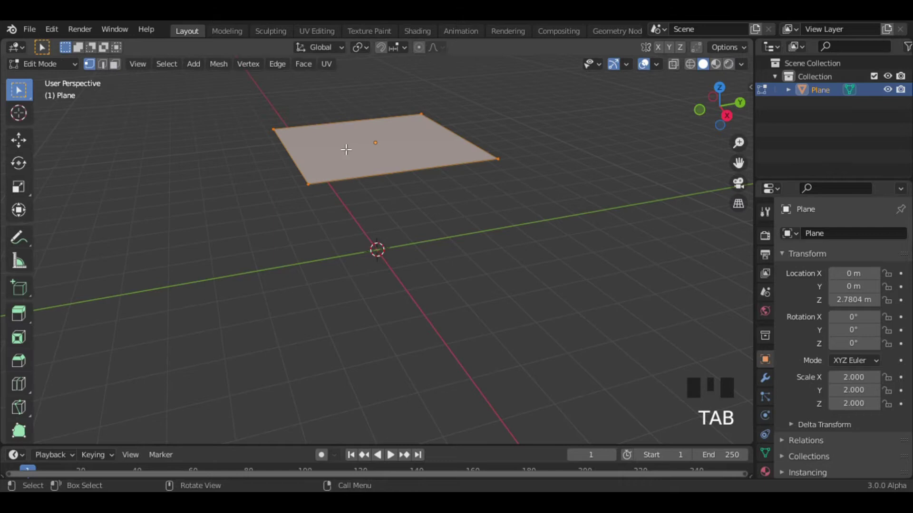
{"action": "right_click", "coordinate": [388, 148]}
{"action": "left_click", "coordinate": [366, 172]}
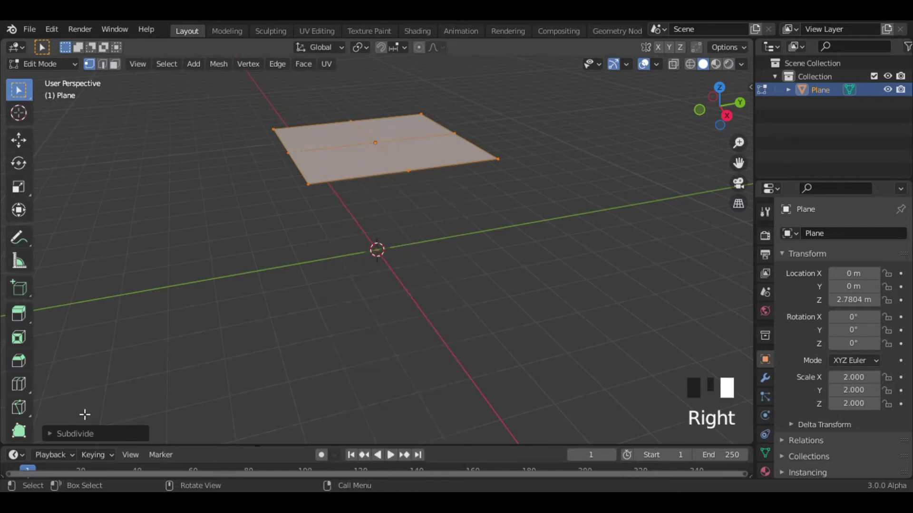
{"action": "left_click", "coordinate": [54, 431]}
{"action": "double_click", "coordinate": [219, 340]}
{"action": "double_click", "coordinate": [219, 339]}
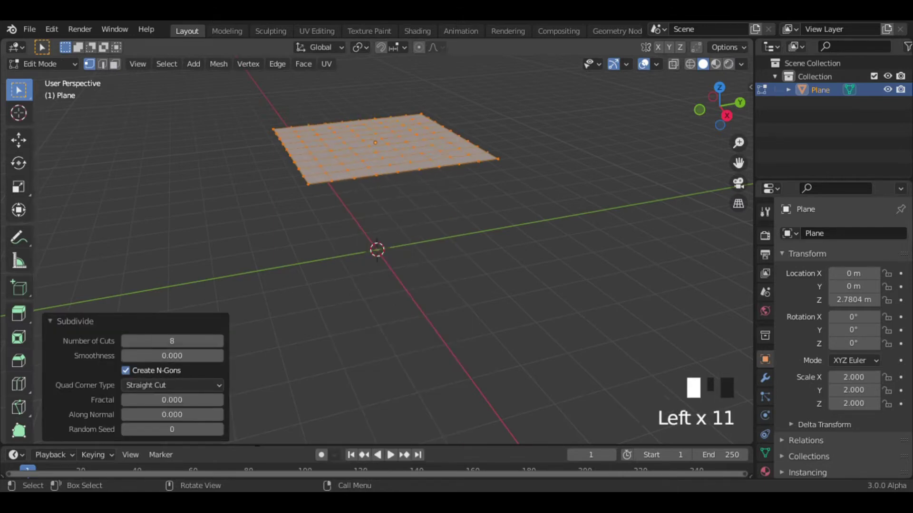
{"action": "double_click", "coordinate": [219, 339]}
{"action": "type", "text": "30"}
{"action": "key", "text": "Return"}
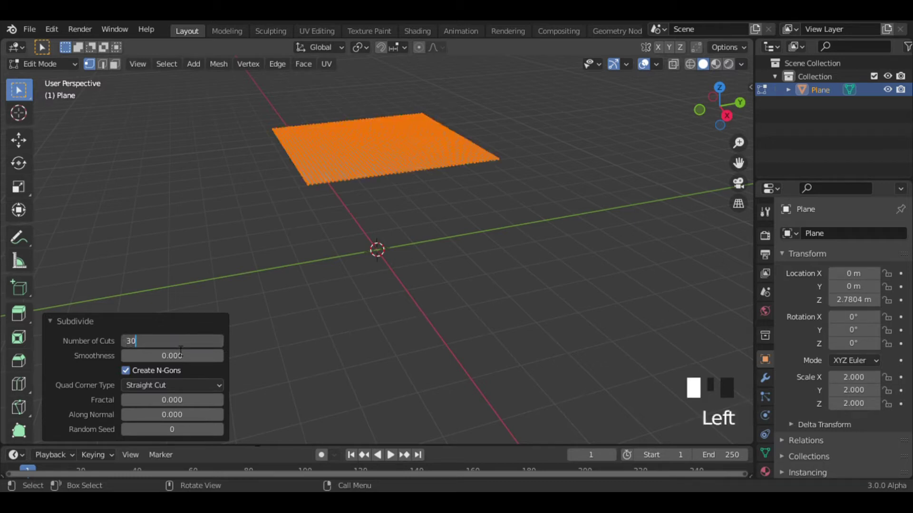
{"action": "key", "text": "Tab"}
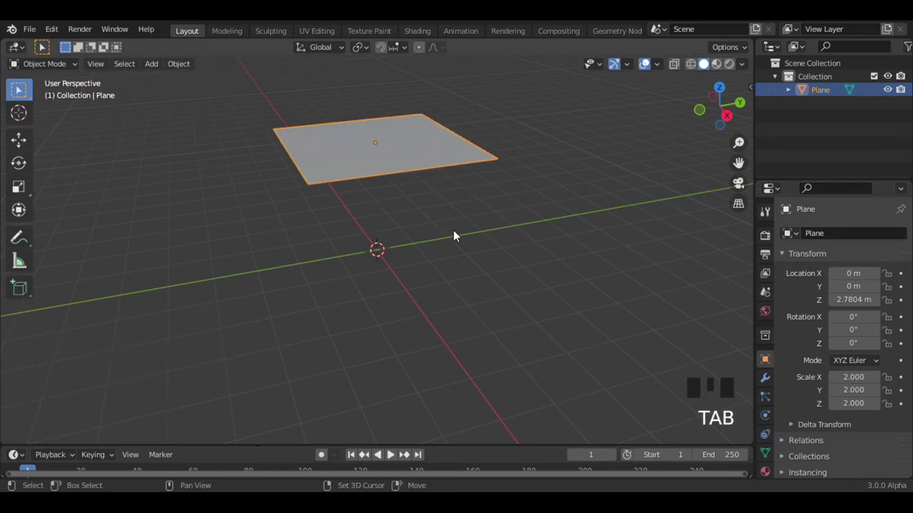
Step: Add a Cloth simulation to the plane in Physics properties and open the cloth presets
{"action": "left_click", "coordinate": [765, 416]}
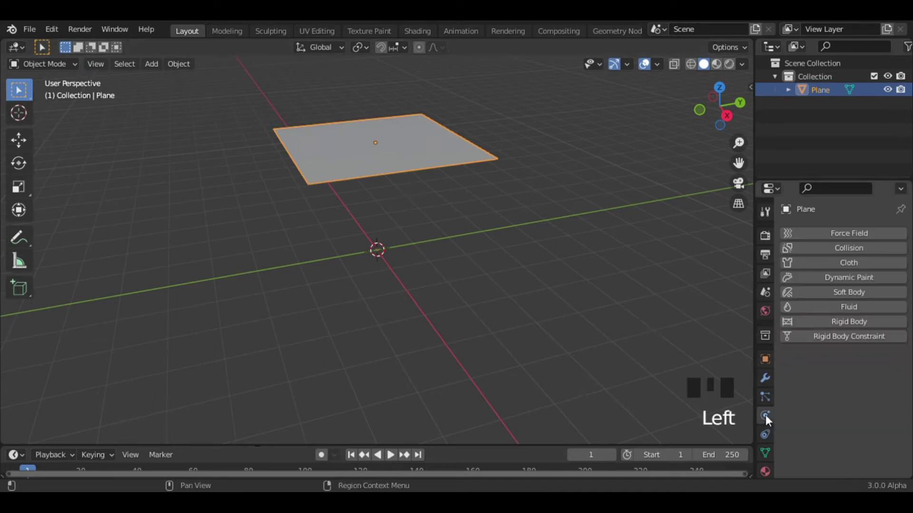
{"action": "left_click", "coordinate": [841, 263]}
{"action": "scroll", "coordinate": [841, 263], "scroll_direction": "down", "scroll_amount": 3}
{"action": "scroll", "coordinate": [911, 320], "scroll_direction": "down", "scroll_amount": 2}
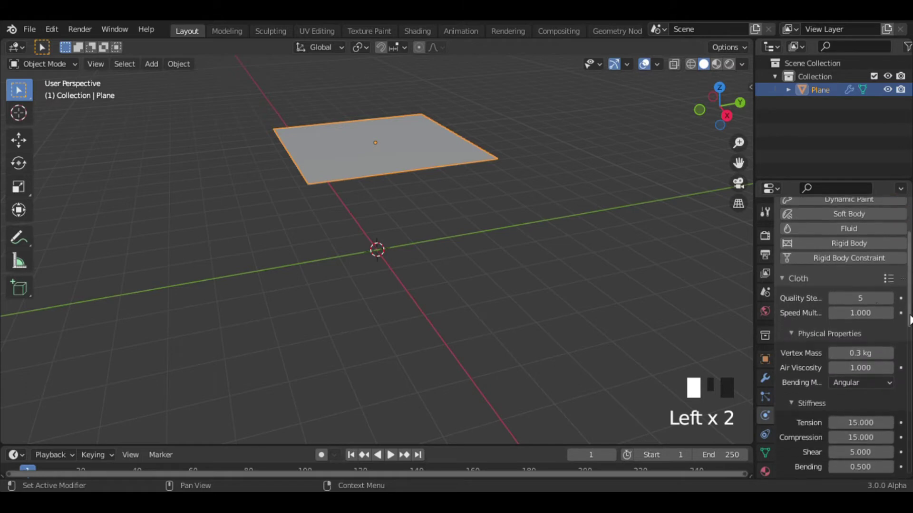
{"action": "left_click", "coordinate": [888, 279]}
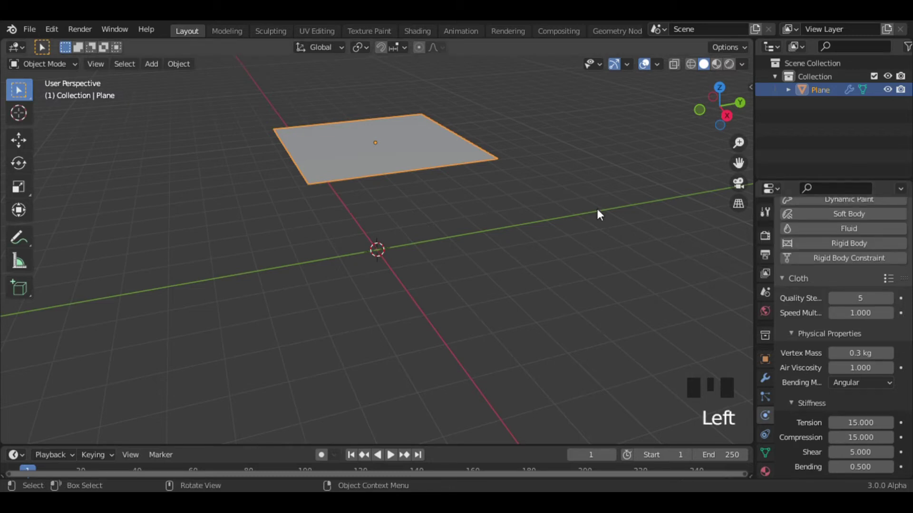
{"action": "key", "text": "space"}
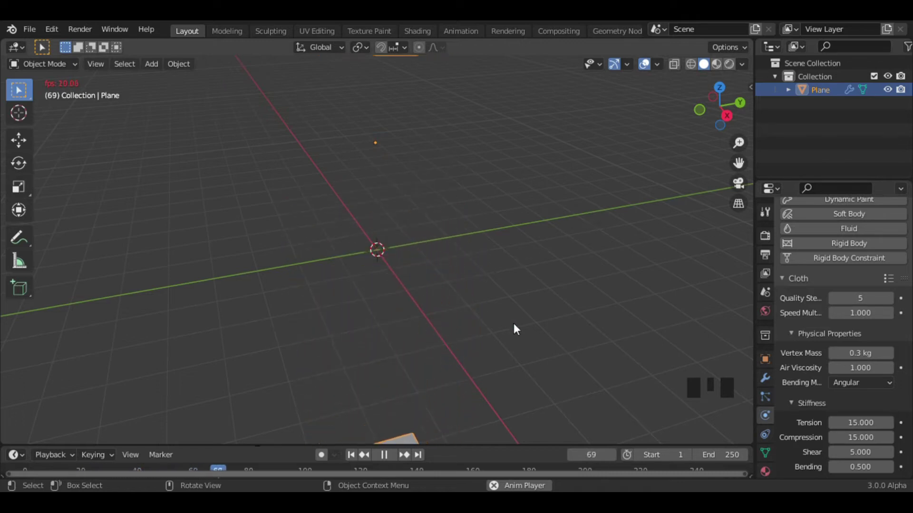
{"action": "mouse_move", "coordinate": [514, 325]}
{"action": "middle_mouse_down"}
{"action": "mouse_move", "coordinate": [519, 382]}
{"action": "mouse_move", "coordinate": [464, 393]}
{"action": "mouse_move", "coordinate": [482, 393]}
{"action": "mouse_move", "coordinate": [506, 338]}
{"action": "mouse_move", "coordinate": [357, 185]}
{"action": "middle_mouse_up"}
{"action": "key", "text": "space"}
{"action": "key", "text": "shift+Left"}
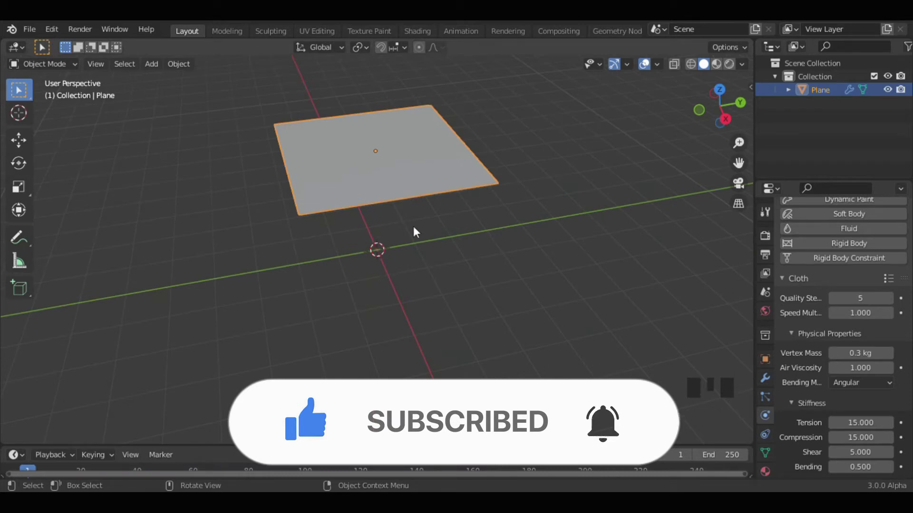
{"action": "middle_click_drag", "start_coordinate": [410, 250], "coordinate": [424, 214]}
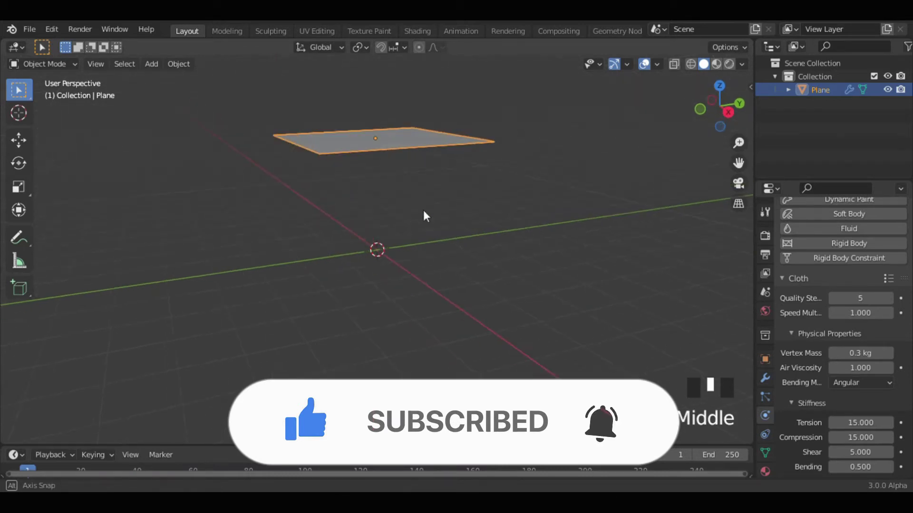
Step: Add a Suzanne monkey head rotated 90° about Z
{"action": "key", "text": "shift+a"}
{"action": "left_click", "coordinate": [468, 330]}
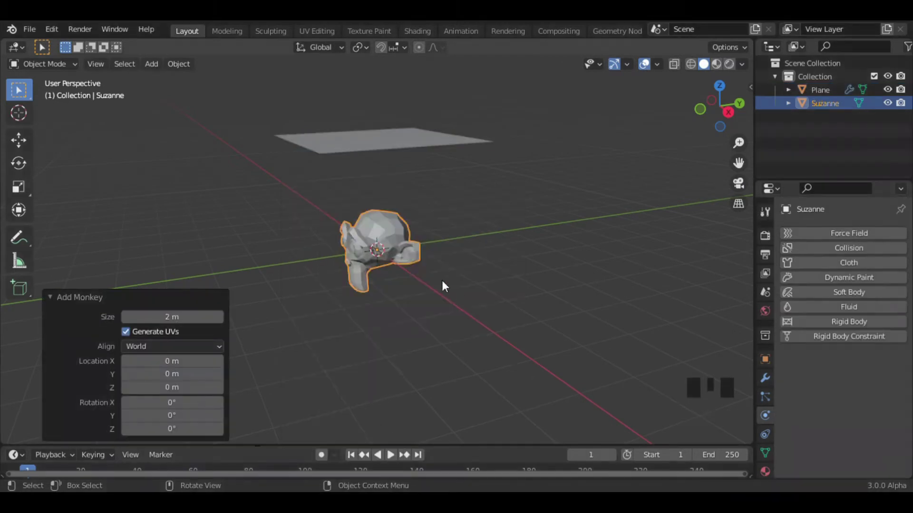
{"action": "type", "text": "r90"}
{"action": "key", "text": "Return"}
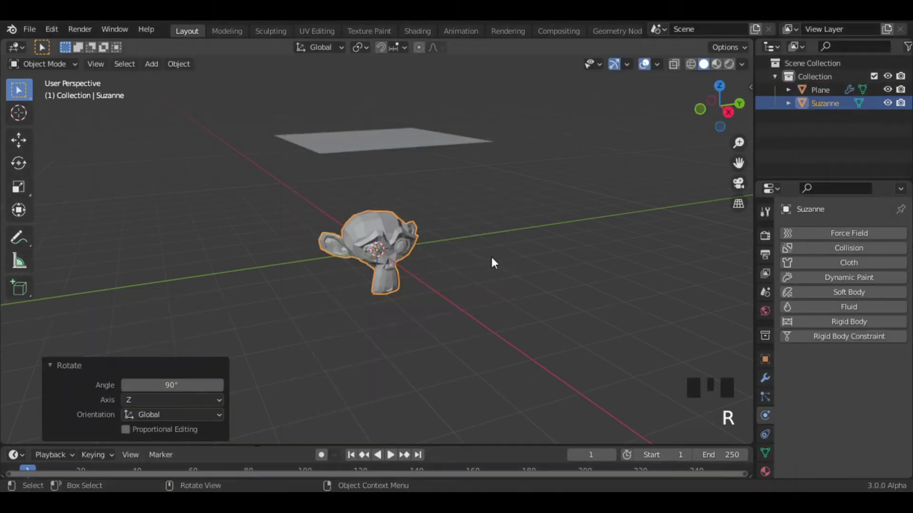
Step: Add a Subdivision Surface modifier to Suzanne, set its level, and apply it
{"action": "left_click", "coordinate": [765, 378]}
{"action": "left_click", "coordinate": [842, 233]}
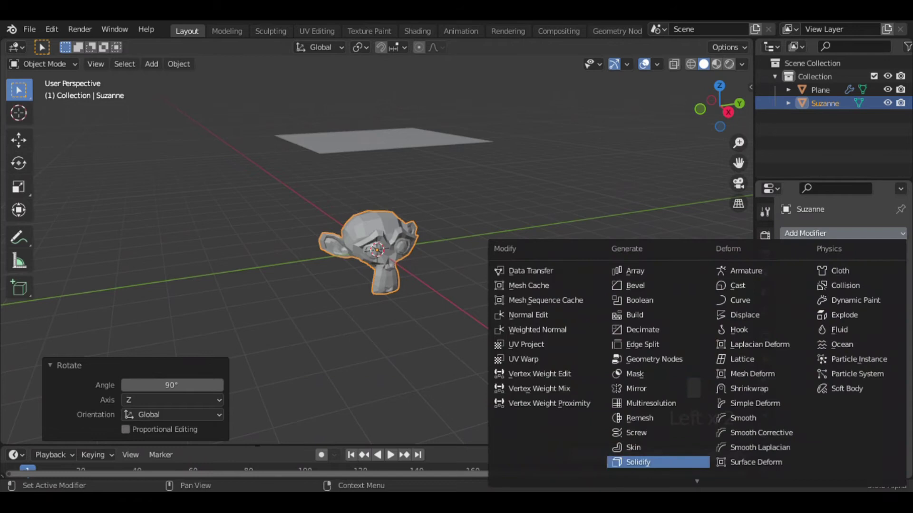
{"action": "left_click", "coordinate": [642, 420]}
{"action": "left_click", "coordinate": [888, 294]}
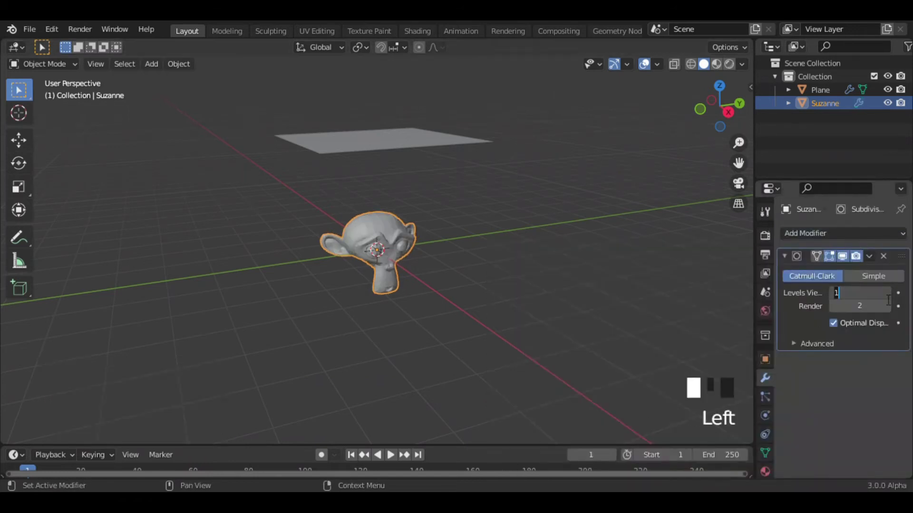
{"action": "left_click", "coordinate": [869, 256]}
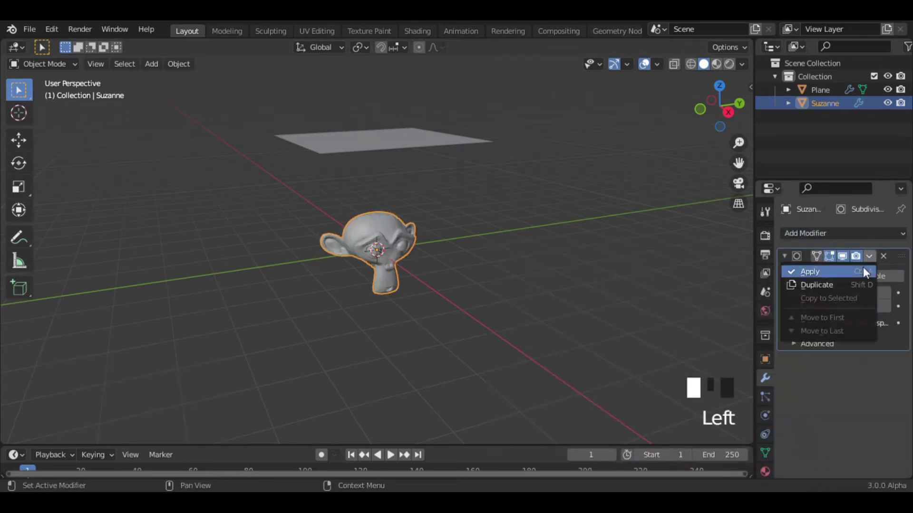
{"action": "right_click", "coordinate": [443, 230]}
{"action": "mouse_move", "coordinate": [414, 225]}
{"action": "middle_mouse_down", "text": "ctrl"}
{"action": "mouse_move", "coordinate": [408, 189]}
{"action": "mouse_move", "coordinate": [408, 229]}
{"action": "middle_mouse_up", "text": "ctrl"}
Step: Give Suzanne Collision physics
{"action": "left_click", "coordinate": [766, 417]}
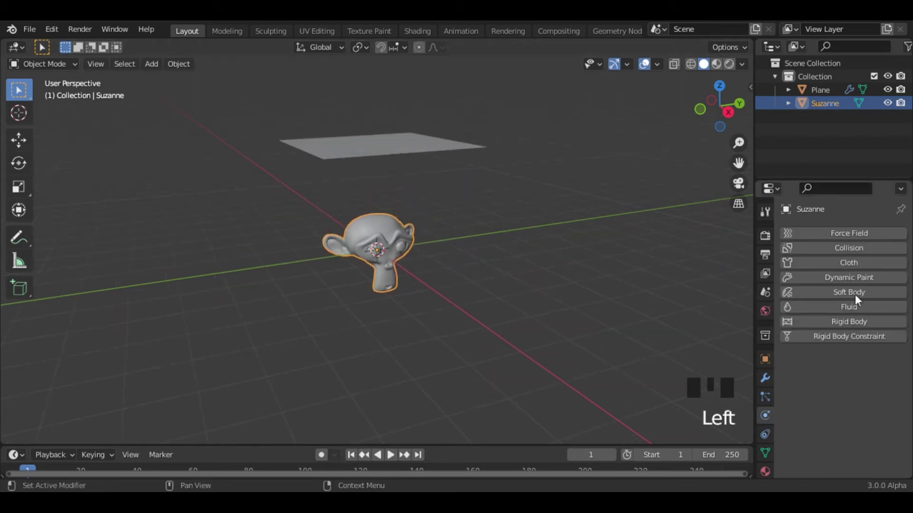
{"action": "left_click", "coordinate": [842, 248]}
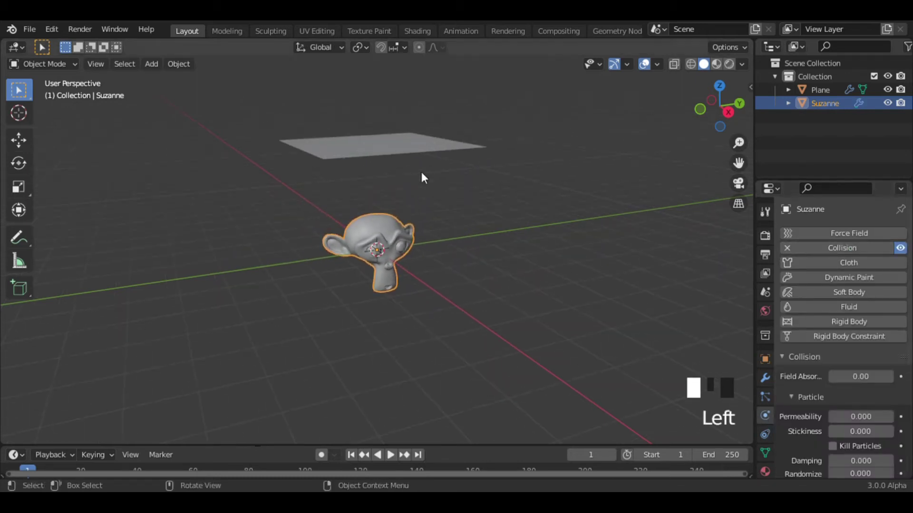
{"action": "left_click", "coordinate": [572, 275]}
Step: Play the cloth simulation over Suzanne, adjusting the end frame and stepping through frames
{"action": "key", "text": "space"}
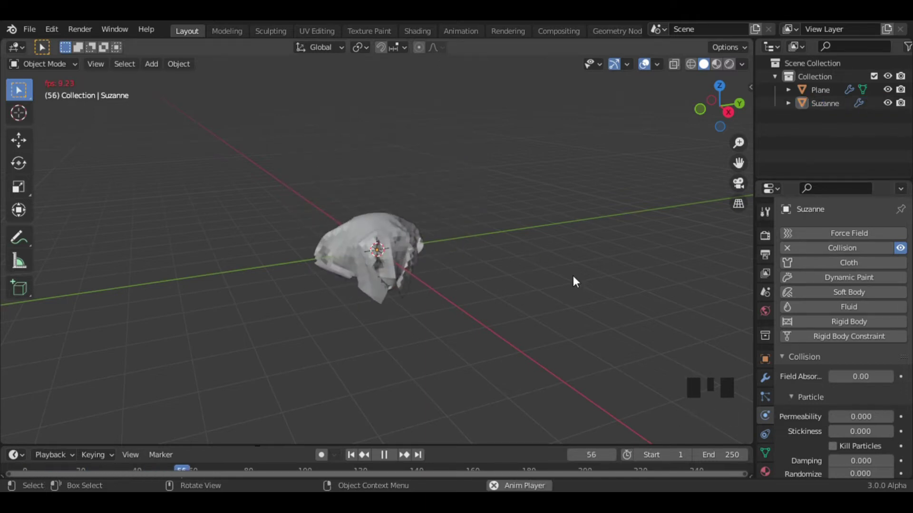
{"action": "middle_click_drag", "start_coordinate": [572, 277], "coordinate": [628, 272]}
{"action": "left_click", "coordinate": [725, 455]}
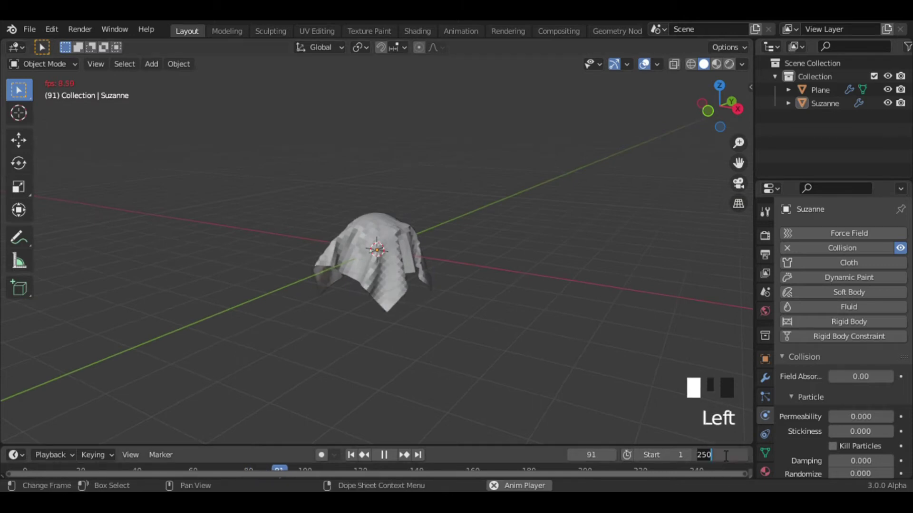
{"action": "type", "text": "100"}
{"action": "mouse_move", "coordinate": [551, 312]}
{"action": "middle_mouse_down"}
{"action": "mouse_move", "coordinate": [507, 307]}
{"action": "mouse_move", "coordinate": [516, 282]}
{"action": "mouse_move", "coordinate": [498, 250]}
{"action": "mouse_move", "coordinate": [419, 254]}
{"action": "mouse_move", "coordinate": [592, 245]}
{"action": "mouse_move", "coordinate": [634, 220]}
{"action": "mouse_move", "coordinate": [569, 252]}
{"action": "mouse_move", "coordinate": [485, 262]}
{"action": "mouse_move", "coordinate": [438, 238]}
{"action": "mouse_move", "coordinate": [428, 199]}
{"action": "mouse_move", "coordinate": [393, 218]}
{"action": "mouse_move", "coordinate": [109, 210]}
{"action": "mouse_move", "coordinate": [457, 247]}
{"action": "mouse_move", "coordinate": [444, 270]}
{"action": "mouse_move", "coordinate": [446, 254]}
{"action": "middle_mouse_up"}
{"action": "middle_click_drag", "start_coordinate": [337, 208], "coordinate": [401, 226]}
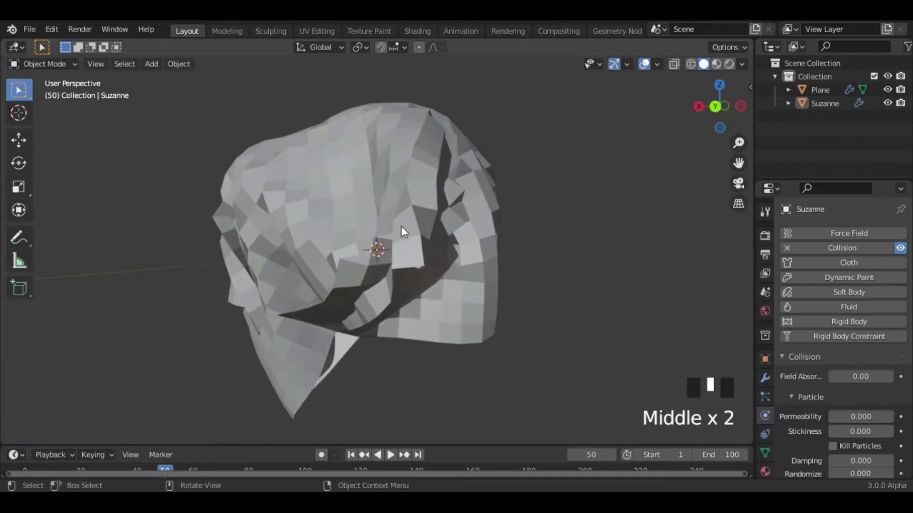
{"action": "key", "text": "Left"}
{"action": "key", "text": "Left"}
{"action": "key", "text": "Left"}
{"action": "key", "text": "Right"}
{"action": "key", "text": "Right"}
{"action": "key", "text": "Right"}
{"action": "key", "text": "Right"}
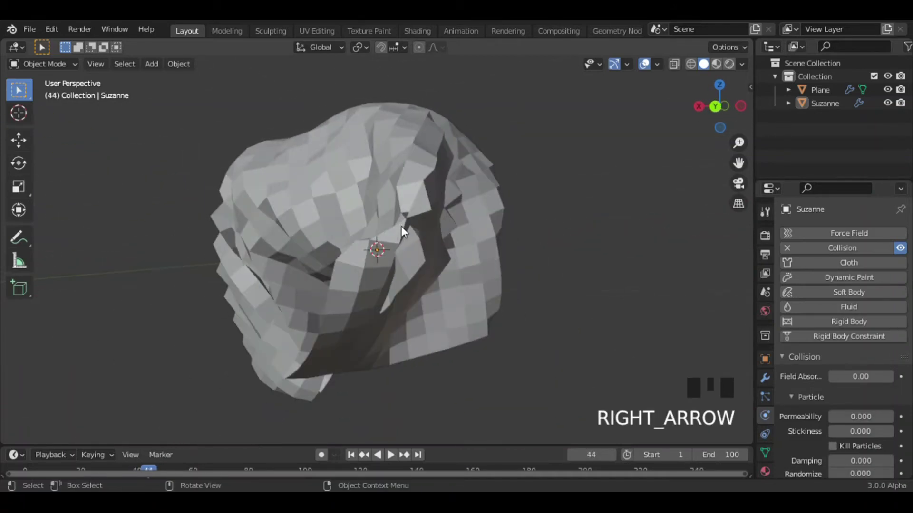
{"action": "key", "text": "Right"}
{"action": "key", "text": "Right"}
{"action": "key", "text": "Right"}
Step: Replay the simulation, rewind to the first frame and zoom out
{"action": "mouse_move", "coordinate": [400, 227]}
{"action": "middle_mouse_down"}
{"action": "mouse_move", "coordinate": [388, 200]}
{"action": "mouse_move", "coordinate": [434, 188]}
{"action": "mouse_move", "coordinate": [424, 246]}
{"action": "mouse_move", "coordinate": [414, 247]}
{"action": "middle_mouse_up"}
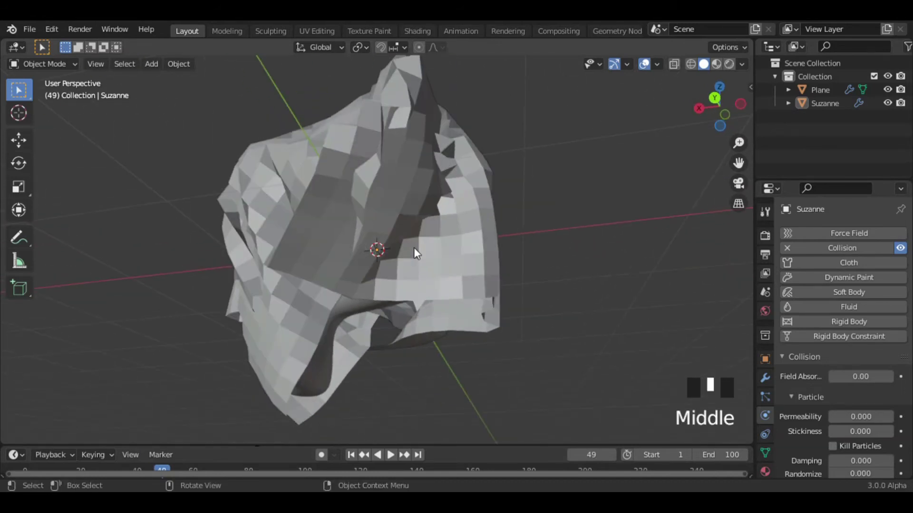
{"action": "key", "text": "space"}
{"action": "key", "text": "space"}
{"action": "key", "text": "shift+Left"}
{"action": "mouse_move", "coordinate": [435, 207]}
{"action": "middle_mouse_down"}
{"action": "mouse_move", "coordinate": [436, 244]}
{"action": "mouse_move", "coordinate": [462, 264]}
{"action": "mouse_move", "coordinate": [445, 302]}
{"action": "mouse_move", "coordinate": [504, 335]}
{"action": "mouse_move", "coordinate": [399, 105]}
{"action": "middle_mouse_up"}
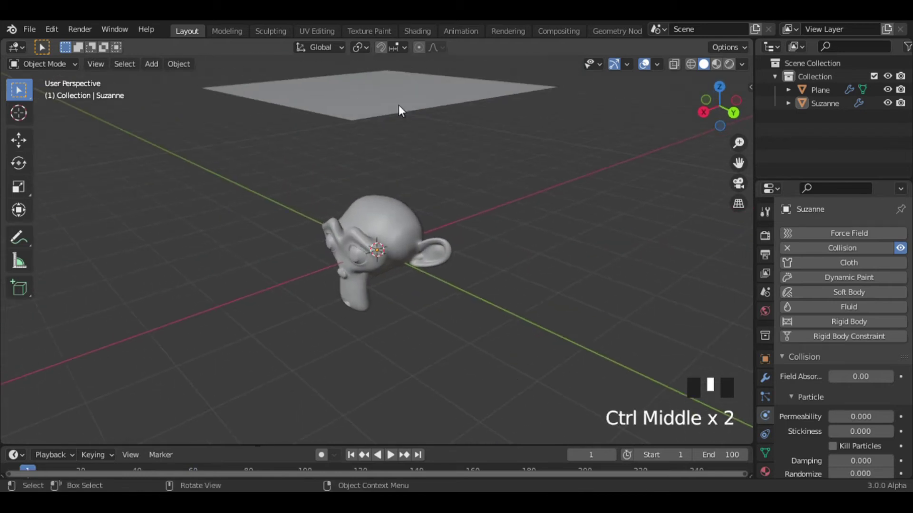
Step: Enable Self Collisions in the cloth plane's Collisions settings
{"action": "left_click", "coordinate": [398, 104]}
{"action": "left_click_drag", "start_coordinate": [908, 243], "coordinate": [908, 424]}
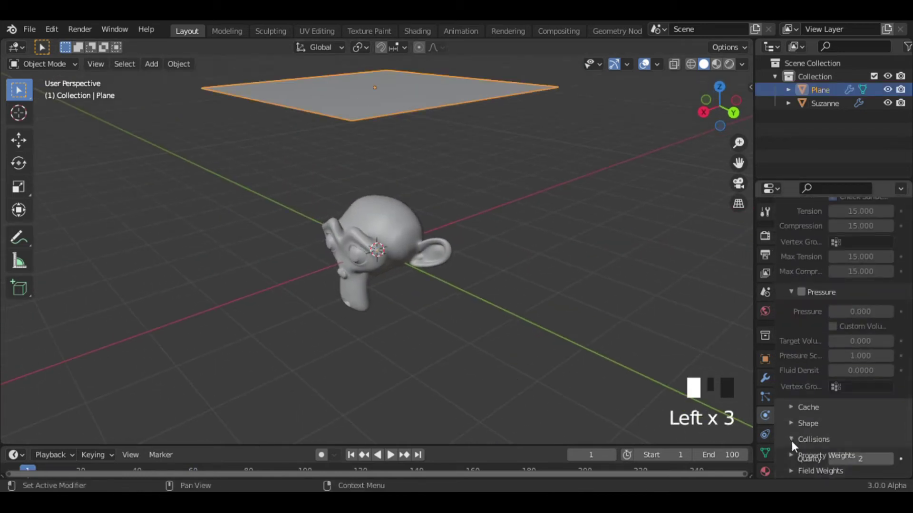
{"action": "scroll", "coordinate": [798, 435], "scroll_direction": "down", "scroll_amount": 1}
{"action": "left_click", "coordinate": [802, 425]}
{"action": "left_click", "coordinate": [643, 383]}
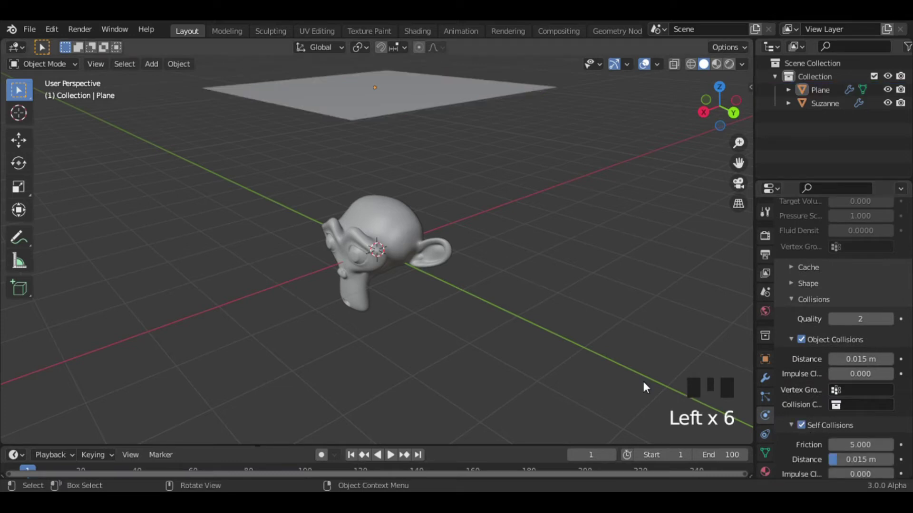
Step: Play the cloth simulation to watch it drape, then rewind to frame 1
{"action": "key", "text": "space"}
{"action": "mouse_move", "coordinate": [643, 381]}
{"action": "middle_mouse_down"}
{"action": "mouse_move", "coordinate": [570, 358]}
{"action": "mouse_move", "coordinate": [623, 357]}
{"action": "mouse_move", "coordinate": [616, 312]}
{"action": "mouse_move", "coordinate": [531, 288]}
{"action": "mouse_move", "coordinate": [548, 311]}
{"action": "middle_mouse_up"}
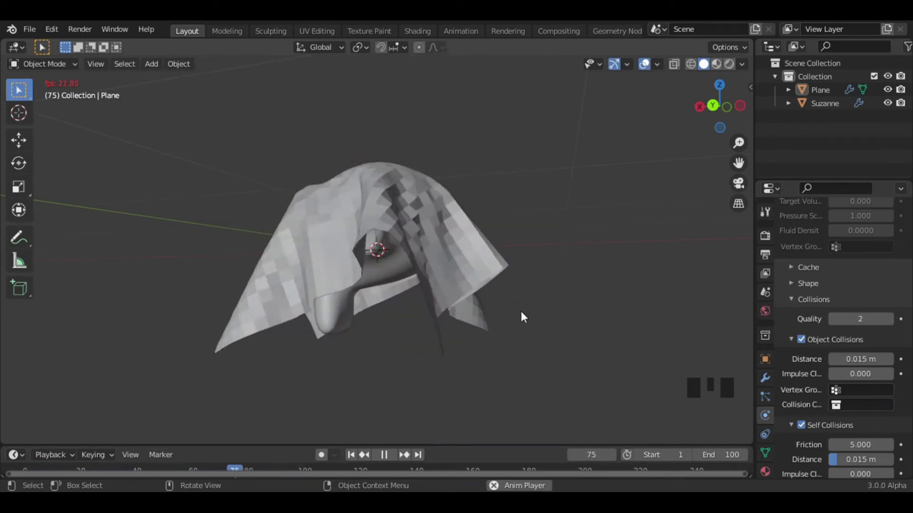
{"action": "key", "text": "shift+Left"}
{"action": "mouse_move", "coordinate": [521, 316]}
{"action": "middle_mouse_down"}
{"action": "mouse_move", "coordinate": [591, 312]}
{"action": "mouse_move", "coordinate": [591, 239]}
{"action": "mouse_move", "coordinate": [598, 268]}
{"action": "middle_mouse_up"}
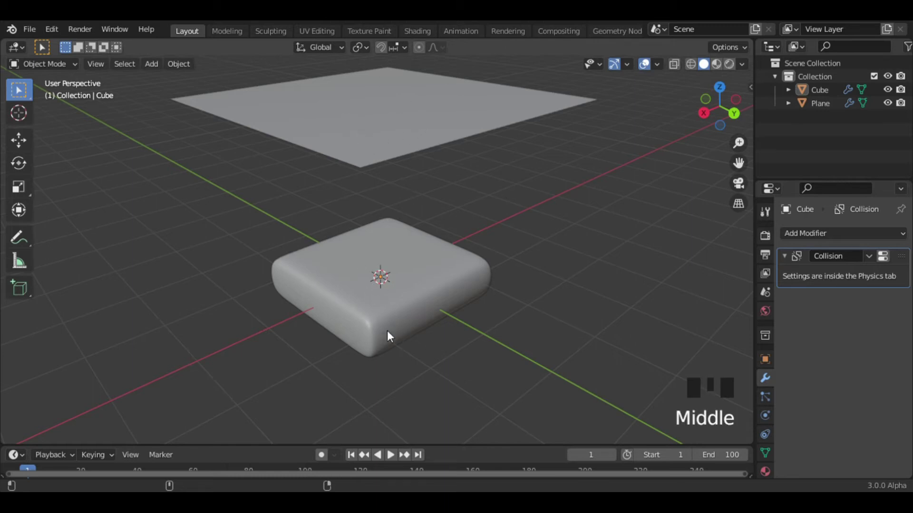
Step: Turn on the Face Orientation overlay to check the cube's normals
{"action": "middle_click_drag", "start_coordinate": [403, 335], "coordinate": [429, 323]}
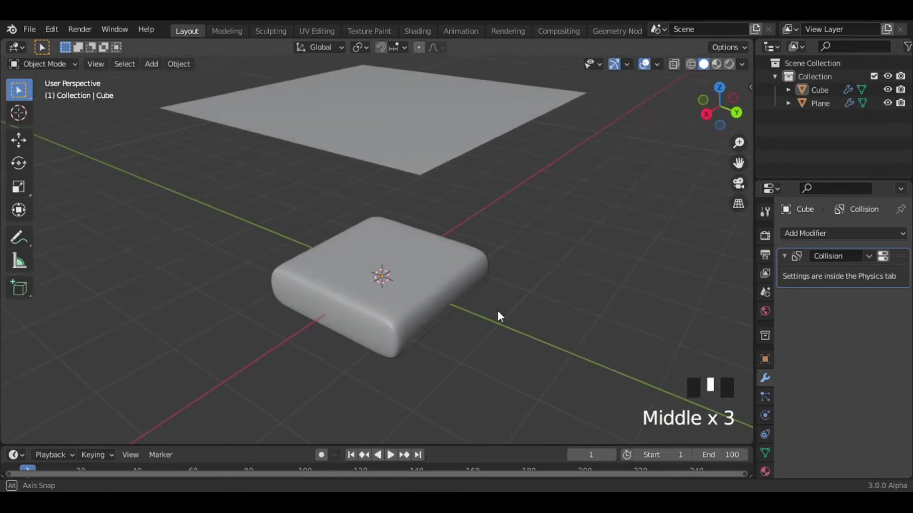
{"action": "middle_click_drag", "start_coordinate": [499, 315], "coordinate": [475, 318]}
{"action": "left_click", "coordinate": [476, 319]}
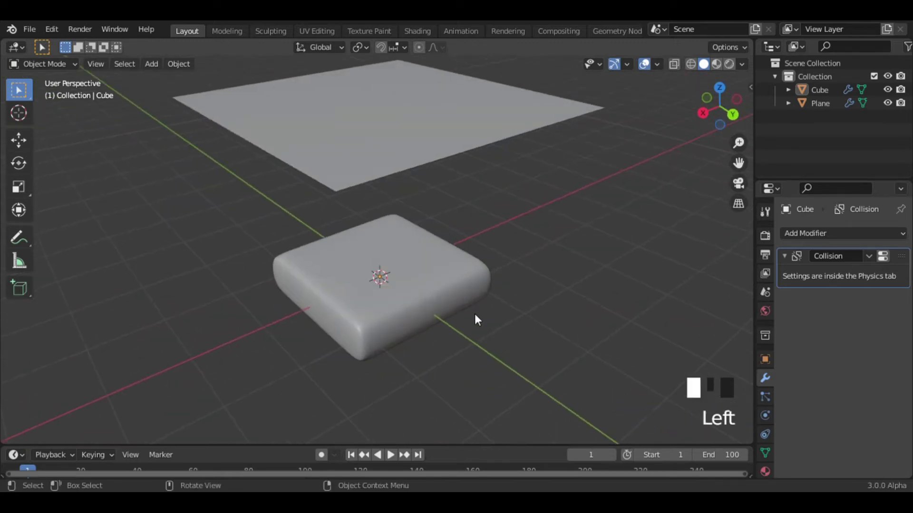
{"action": "left_click", "coordinate": [607, 228]}
{"action": "left_click", "coordinate": [657, 64]}
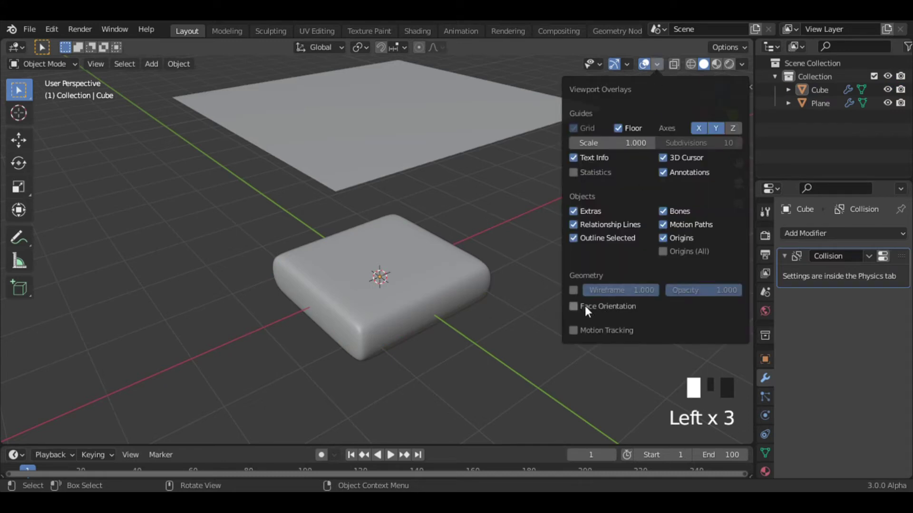
{"action": "left_click", "coordinate": [618, 311]}
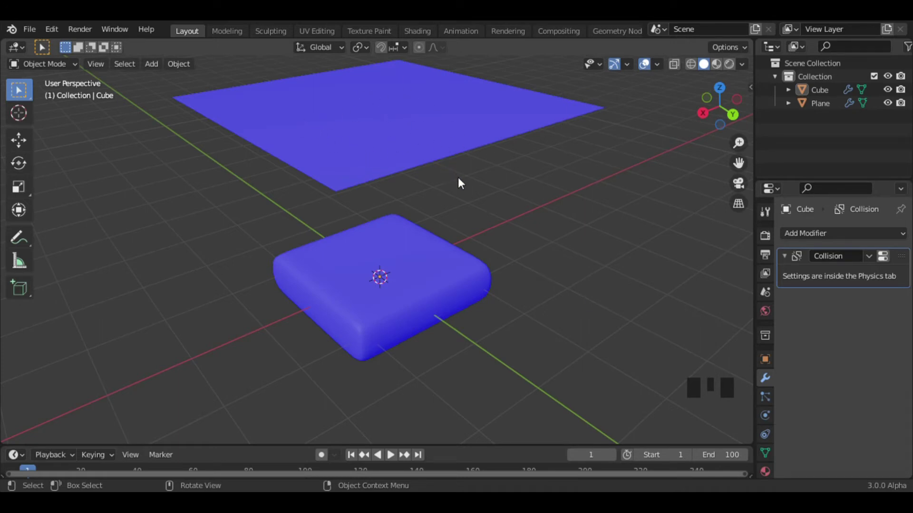
Step: Inspect the plane and cube faces from below and above, then hide Face Orientation
{"action": "middle_click_drag", "start_coordinate": [458, 183], "coordinate": [459, 131]}
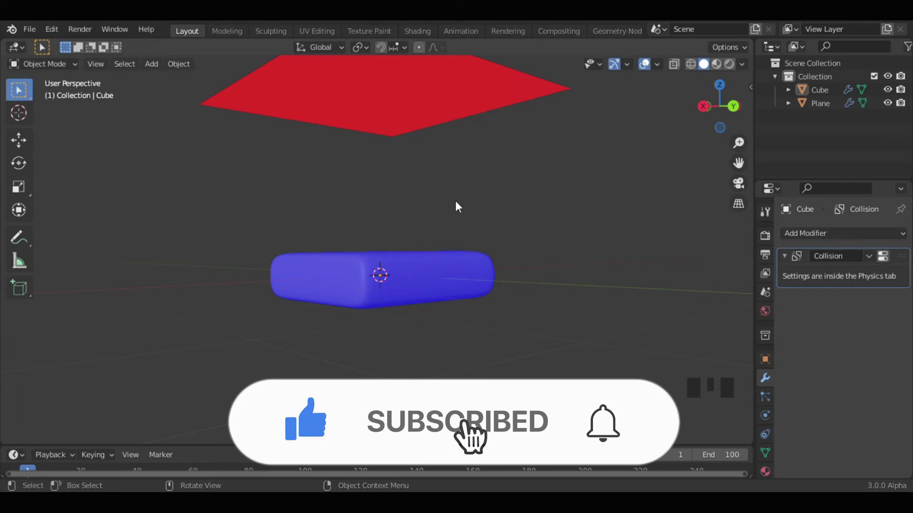
{"action": "mouse_move", "coordinate": [472, 199]}
{"action": "middle_mouse_down"}
{"action": "mouse_move", "coordinate": [386, 263]}
{"action": "mouse_move", "coordinate": [482, 258]}
{"action": "middle_mouse_up"}
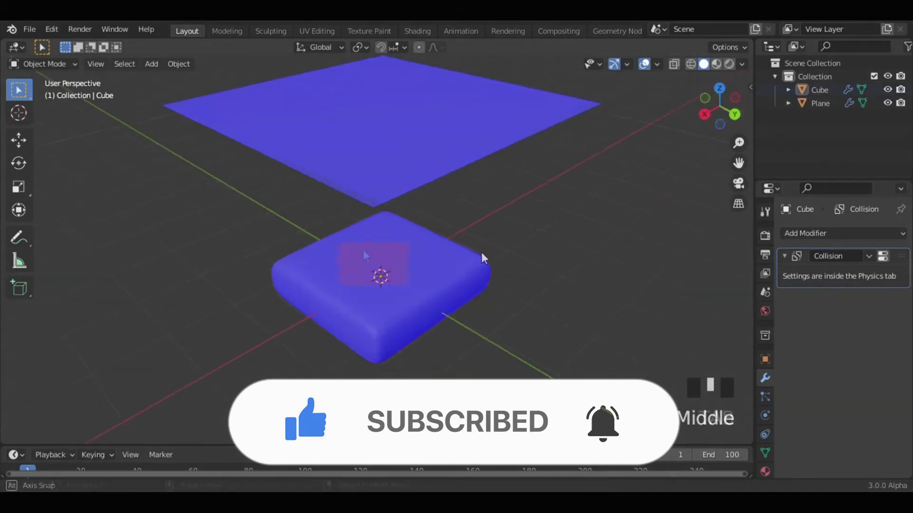
{"action": "left_click", "coordinate": [579, 271]}
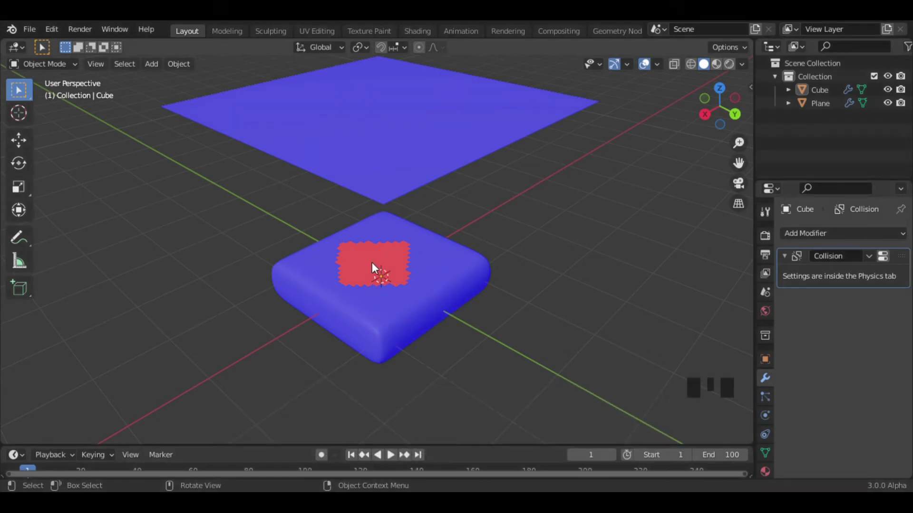
{"action": "middle_click_drag", "start_coordinate": [503, 228], "coordinate": [390, 106]}
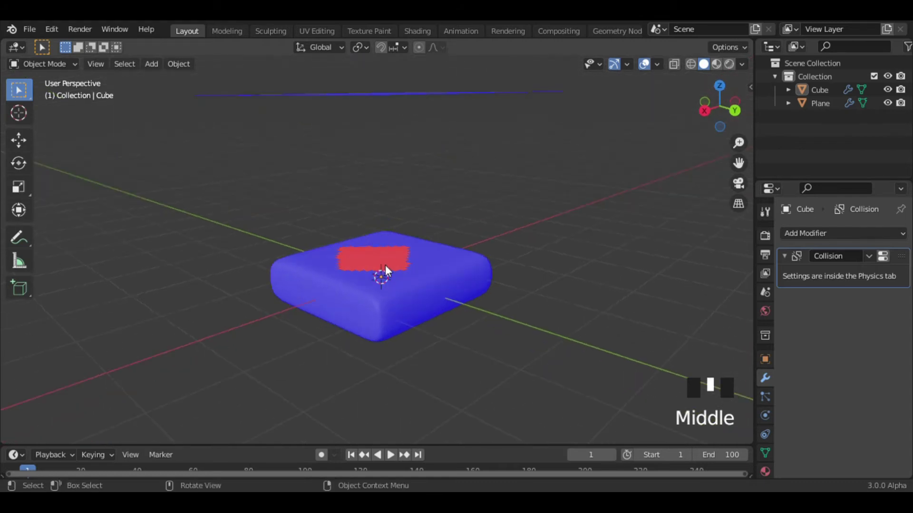
{"action": "middle_click_drag", "start_coordinate": [579, 275], "coordinate": [560, 311]}
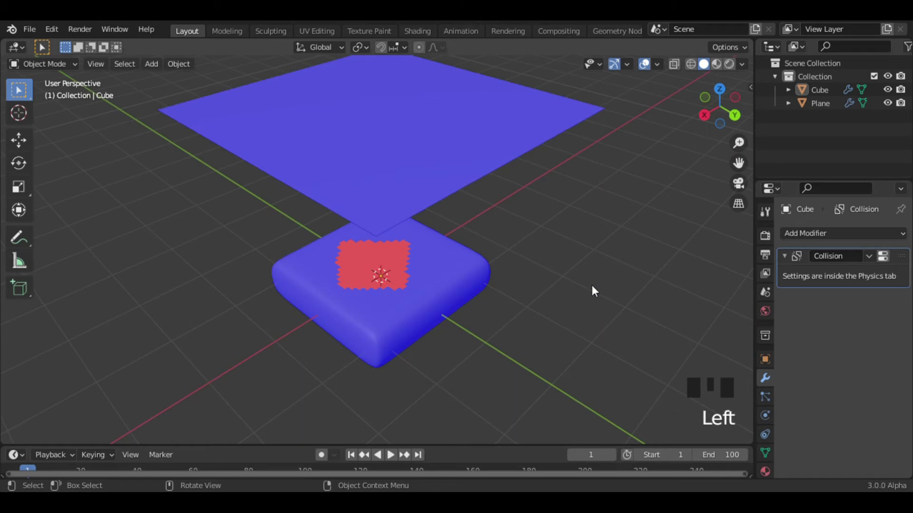
{"action": "left_click", "coordinate": [657, 64]}
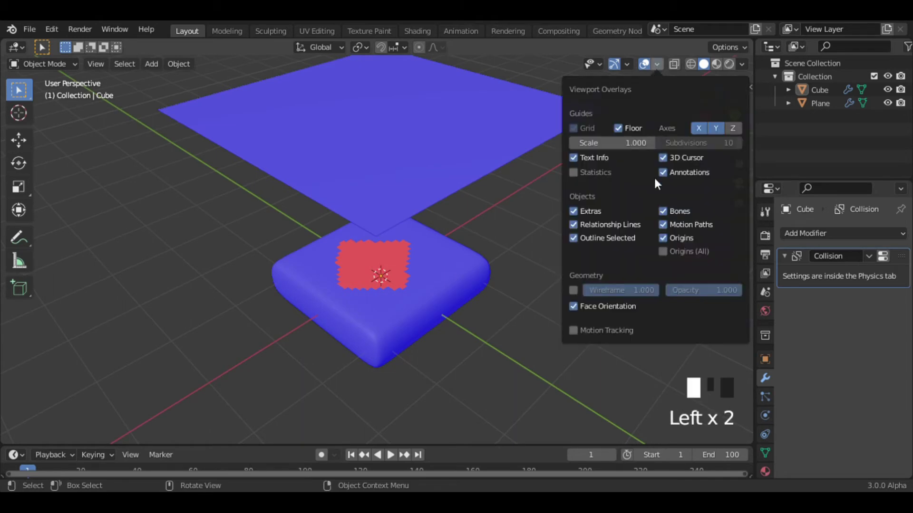
{"action": "left_click", "coordinate": [596, 306]}
Step: Play the simulation, set the end frame to 50 and rewind to frame 1
{"action": "key", "text": "space"}
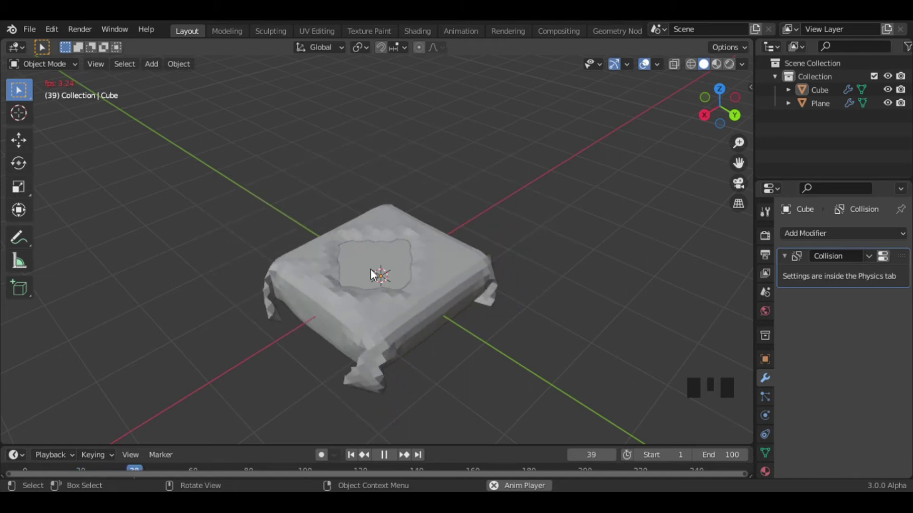
{"action": "left_click_drag", "start_coordinate": [734, 456], "coordinate": [725, 456]}
{"action": "key", "text": "shift+Left"}
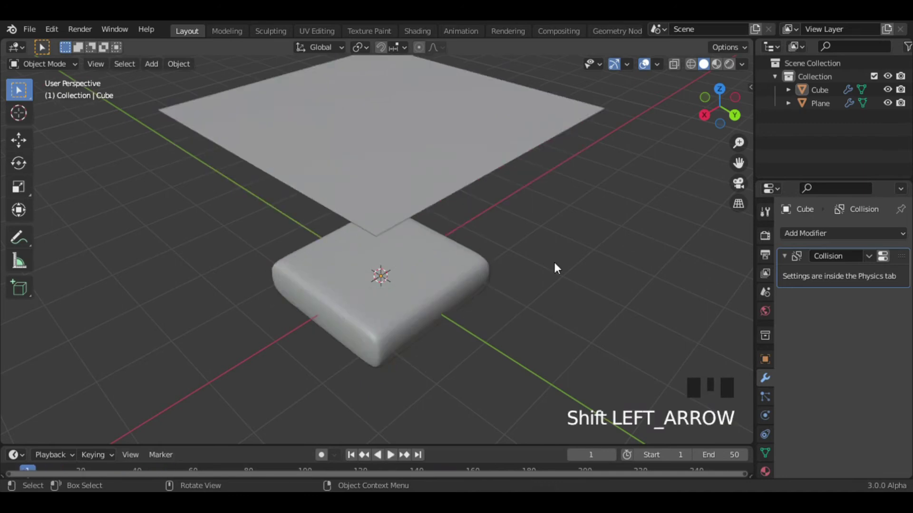
Step: Recalculate the cube's normals outward with Face Orientation shown, then hide the overlay
{"action": "left_click", "coordinate": [657, 63]}
{"action": "left_click", "coordinate": [630, 328]}
{"action": "left_click", "coordinate": [468, 276]}
{"action": "key", "text": "Tab"}
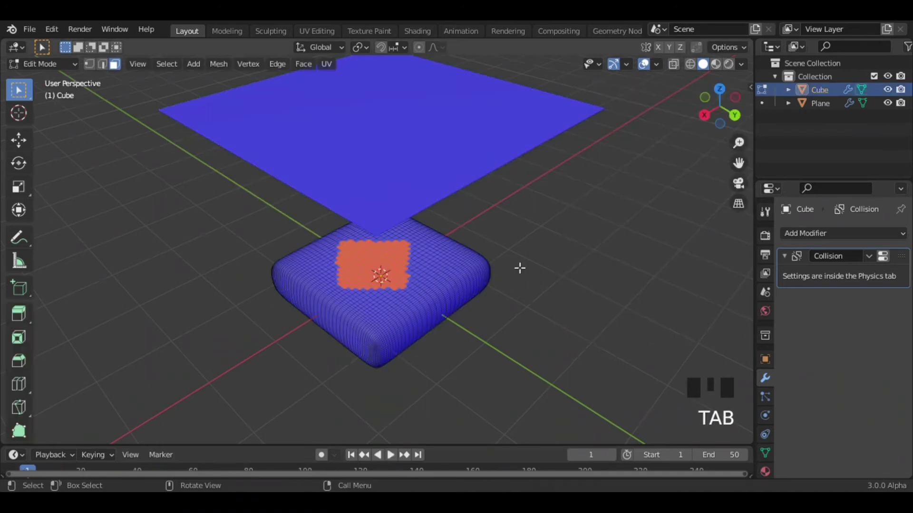
{"action": "key", "text": "a"}
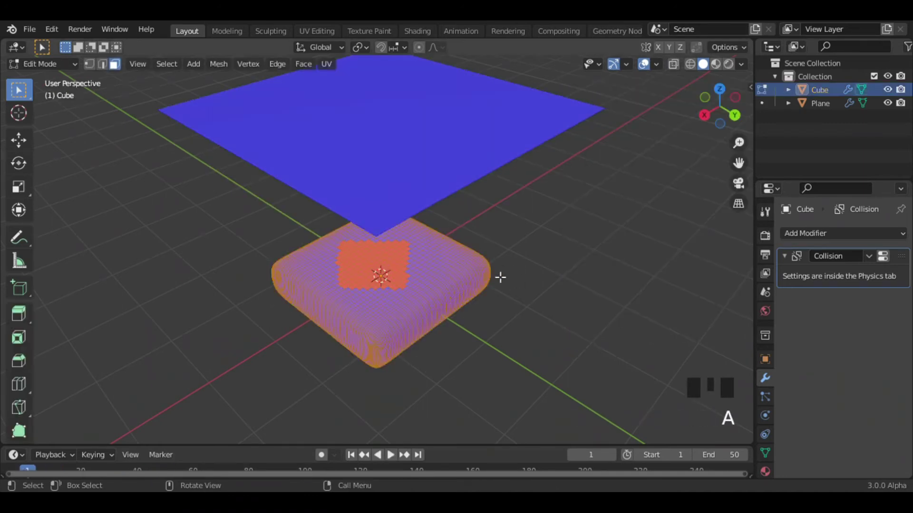
{"action": "key", "text": "shift+n"}
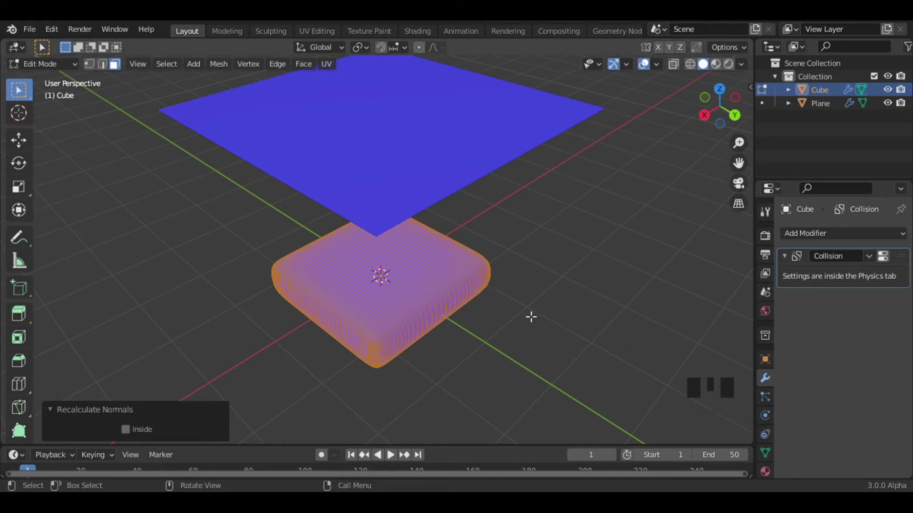
{"action": "left_click", "coordinate": [590, 338]}
{"action": "key", "text": "Tab"}
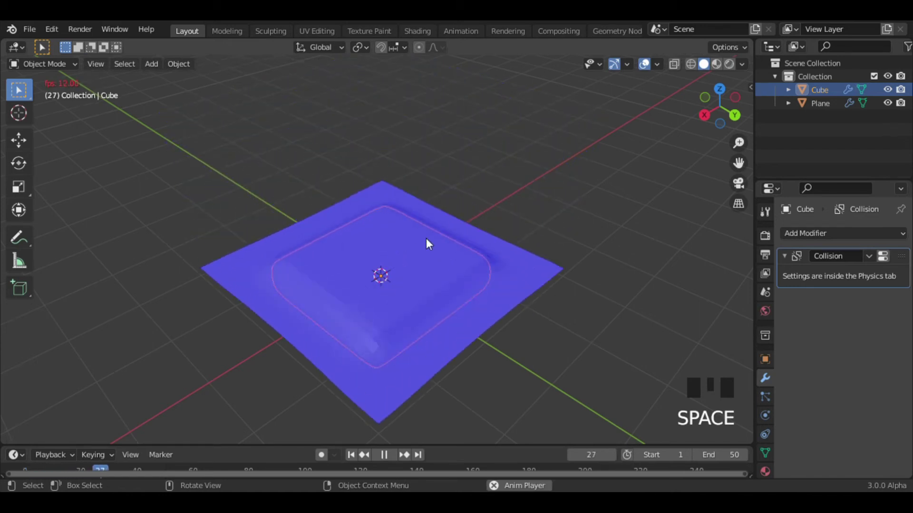
{"action": "left_click", "coordinate": [656, 65]}
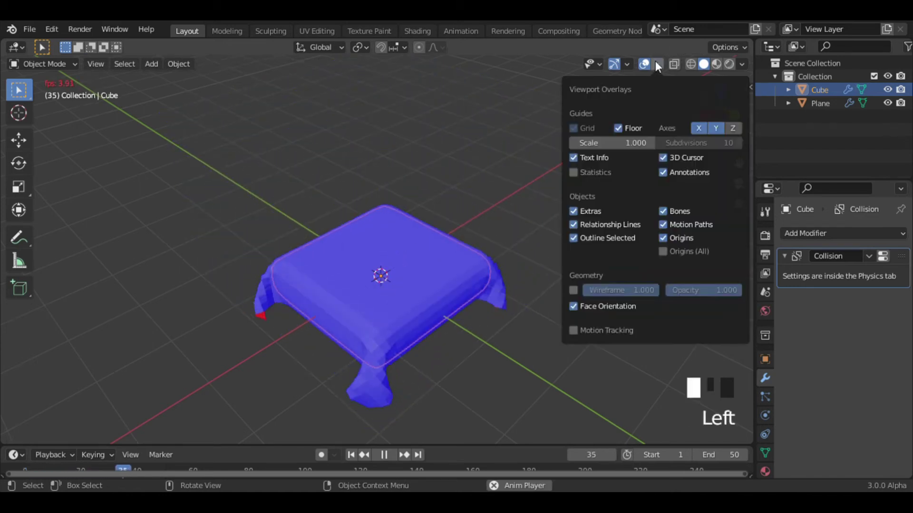
{"action": "left_click", "coordinate": [611, 309]}
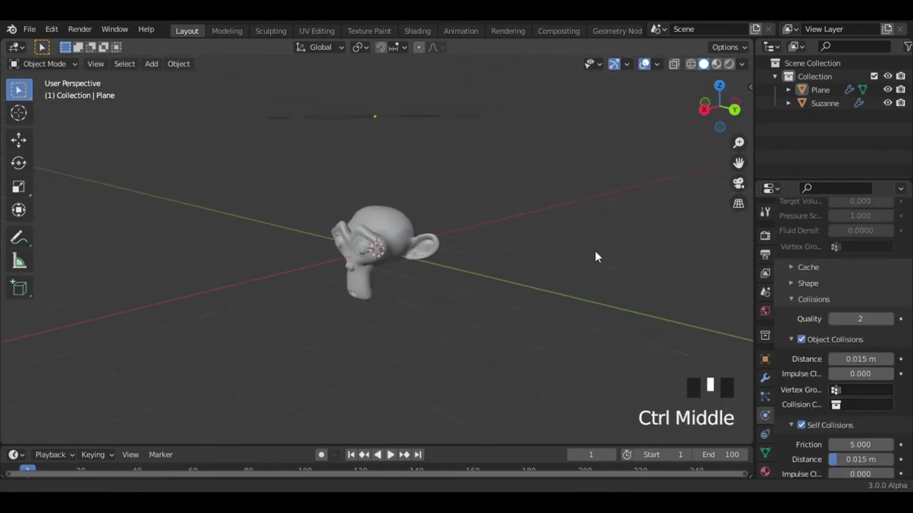
Step: Subdivide the whole cloth plane mesh once more and return to Object Mode
{"action": "mouse_move", "coordinate": [597, 257]}
{"action": "middle_mouse_down"}
{"action": "mouse_move", "coordinate": [589, 245]}
{"action": "mouse_move", "coordinate": [597, 265]}
{"action": "middle_mouse_up"}
{"action": "left_click", "coordinate": [457, 191]}
{"action": "key", "text": "Tab"}
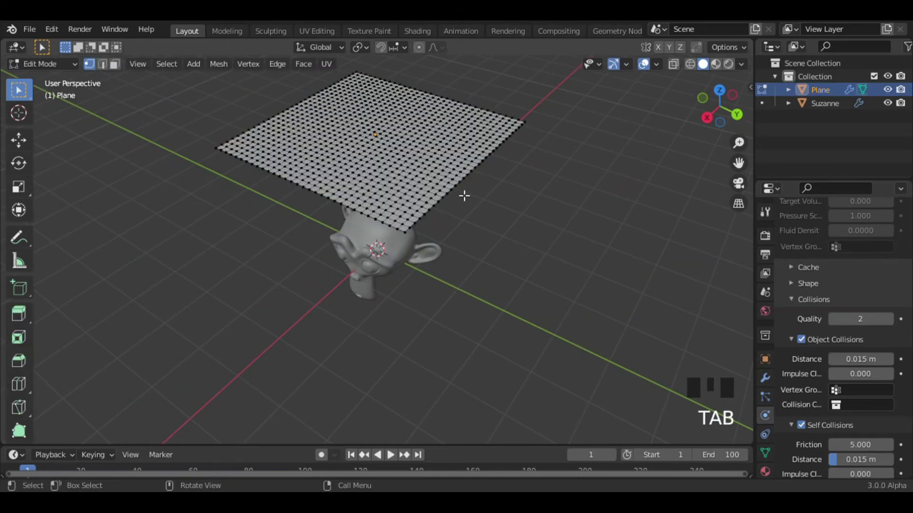
{"action": "key", "text": "a"}
{"action": "right_click", "coordinate": [405, 157]}
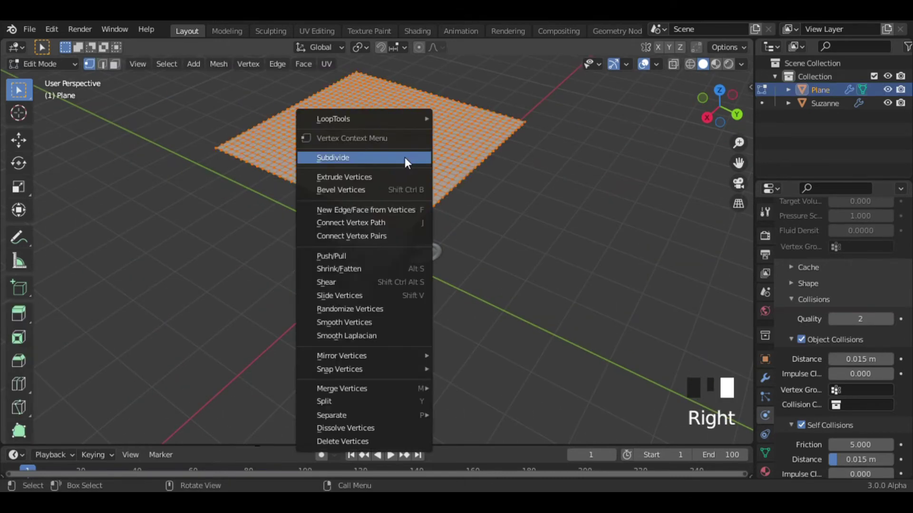
{"action": "left_click", "coordinate": [348, 156]}
{"action": "key", "text": "Tab"}
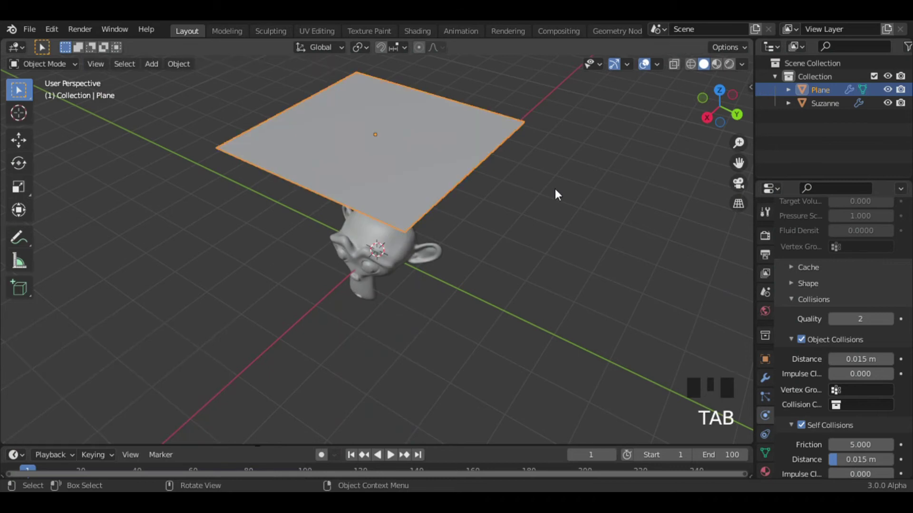
{"action": "left_click", "coordinate": [555, 189]}
Step: Play the simulation and orbit to watch the denser cloth drape over Suzanne
{"action": "middle_click_drag", "start_coordinate": [555, 188], "coordinate": [541, 179]}
{"action": "key", "text": "space"}
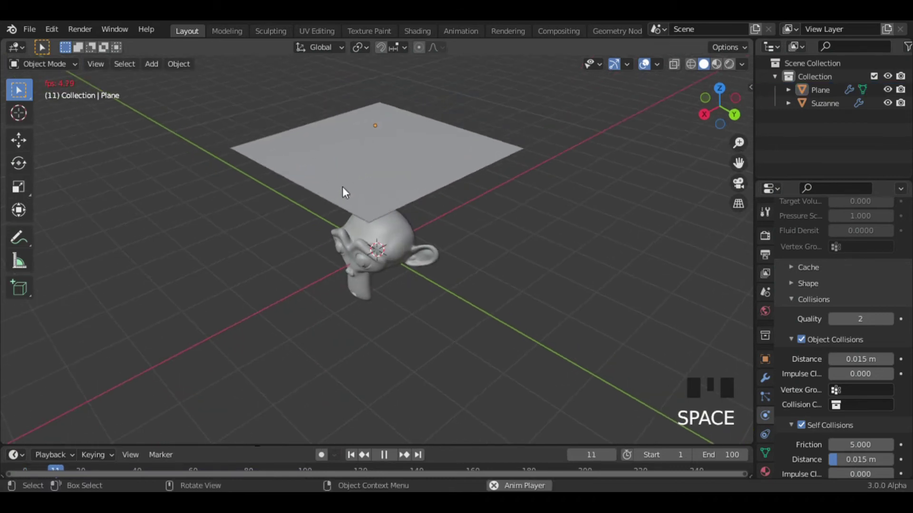
{"action": "middle_click_drag", "start_coordinate": [508, 211], "coordinate": [496, 183]}
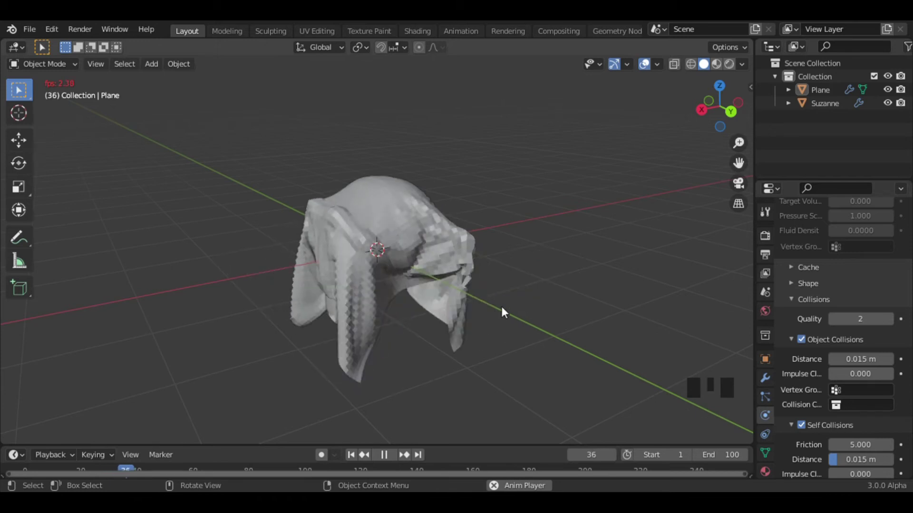
{"action": "middle_click_drag", "start_coordinate": [593, 304], "coordinate": [647, 306]}
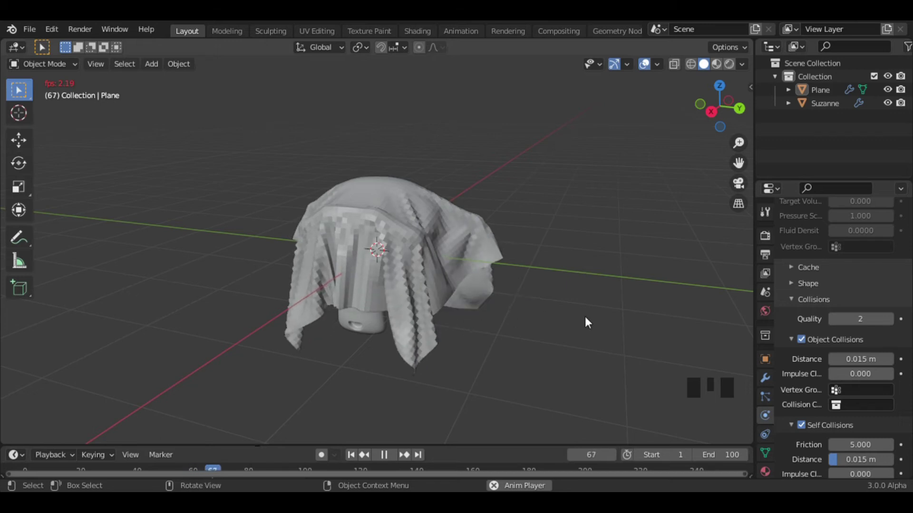
Step: Stop playback, rewind to frame 1 and select the cloth plane
{"action": "key", "text": "space"}
{"action": "key", "text": "shift+Left"}
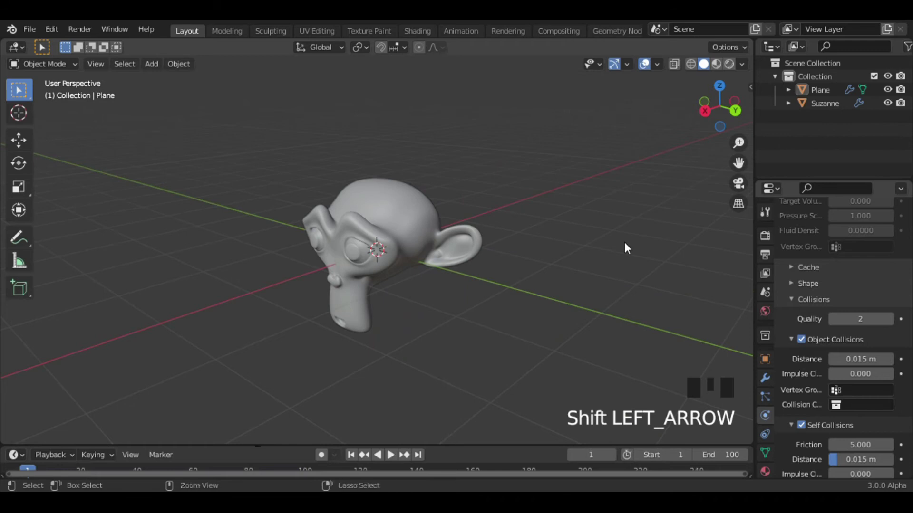
{"action": "mouse_move", "coordinate": [624, 242]}
{"action": "middle_mouse_down", "text": "ctrl"}
{"action": "mouse_move", "coordinate": [622, 277]}
{"action": "mouse_move", "coordinate": [420, 122]}
{"action": "middle_mouse_up", "text": "ctrl"}
{"action": "left_click", "coordinate": [420, 122]}
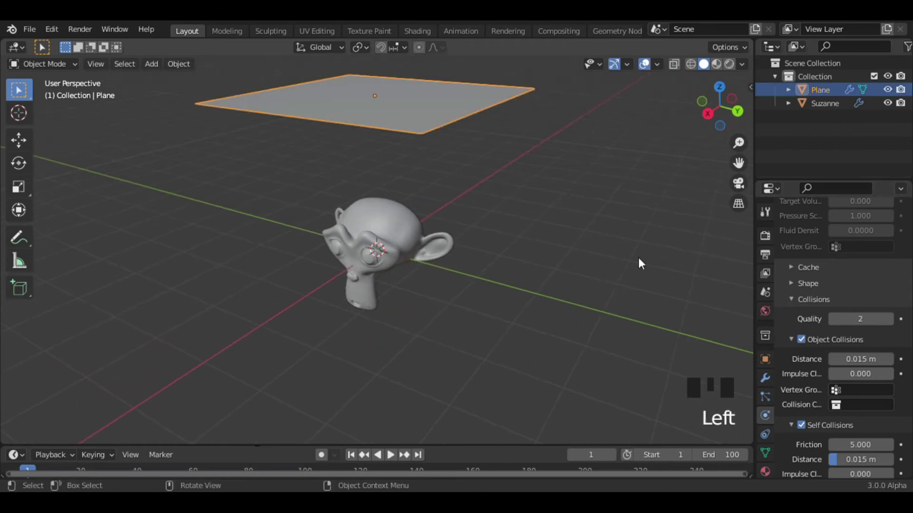
{"action": "left_click_drag", "start_coordinate": [909, 396], "coordinate": [910, 410]}
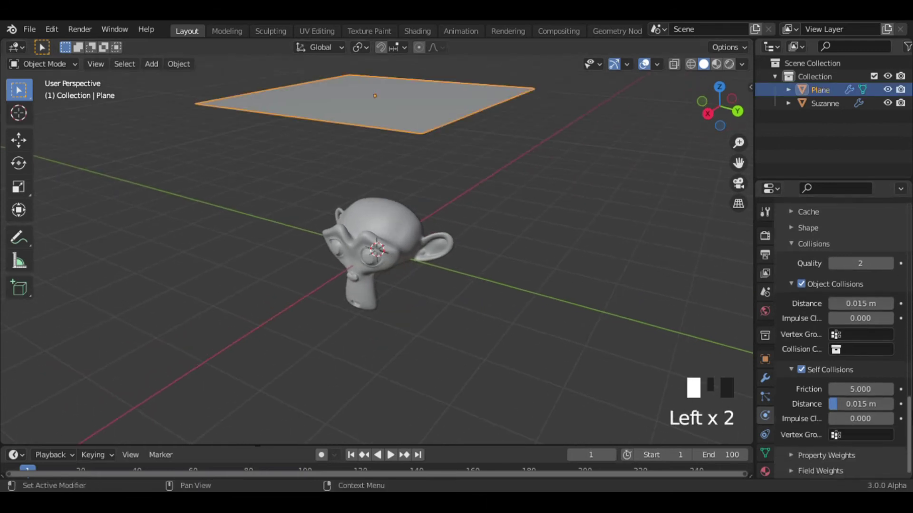
Step: Set the cloth cache end frame to 100 and bake the simulation
{"action": "left_click", "coordinate": [808, 212]}
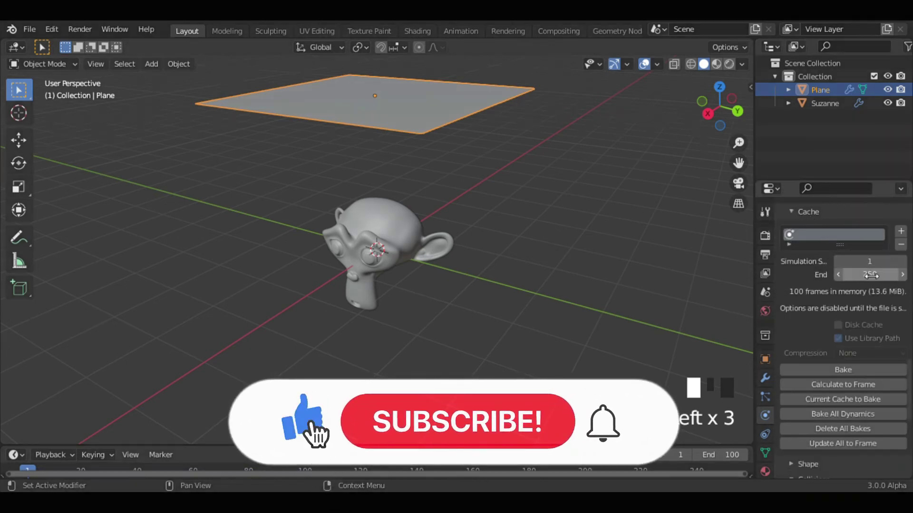
{"action": "type", "text": "100"}
{"action": "key", "text": "Return"}
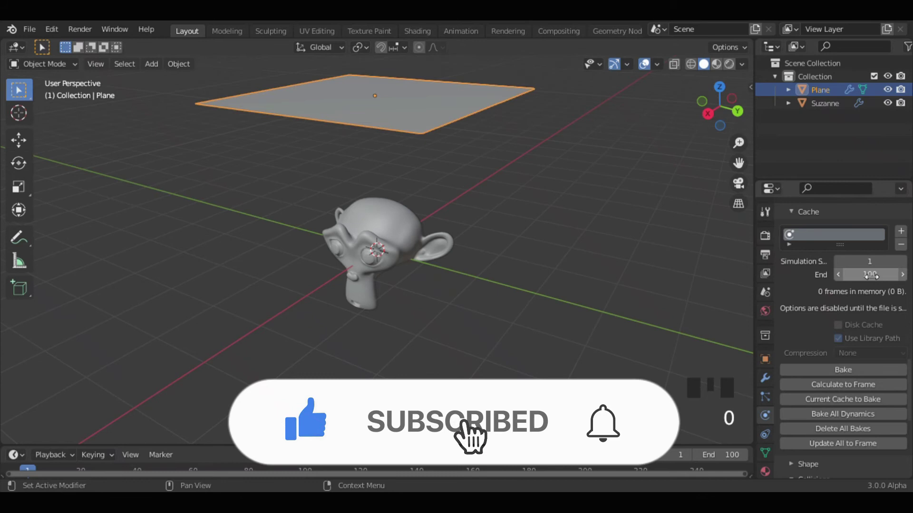
{"action": "left_click", "coordinate": [847, 370]}
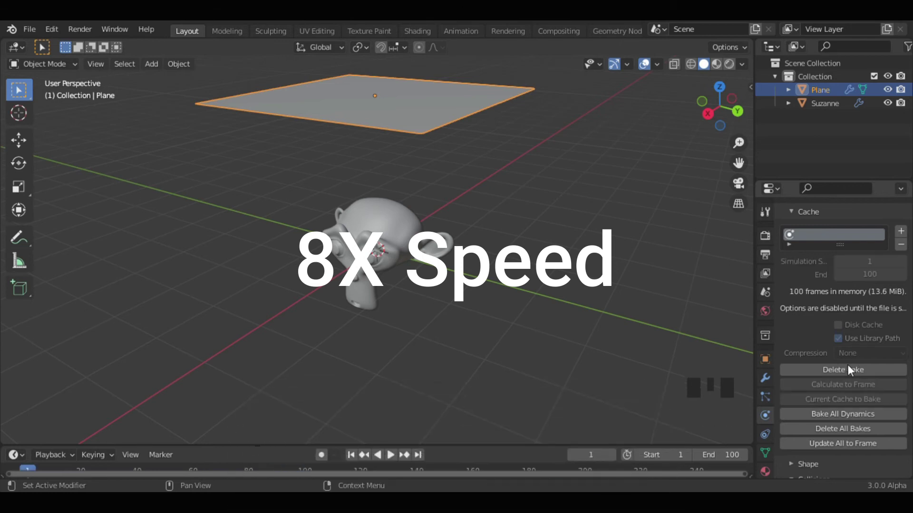
Step: Play back the baked cloth draping over Suzanne from a front view
{"action": "middle_click_drag", "start_coordinate": [629, 296], "coordinate": [613, 298]}
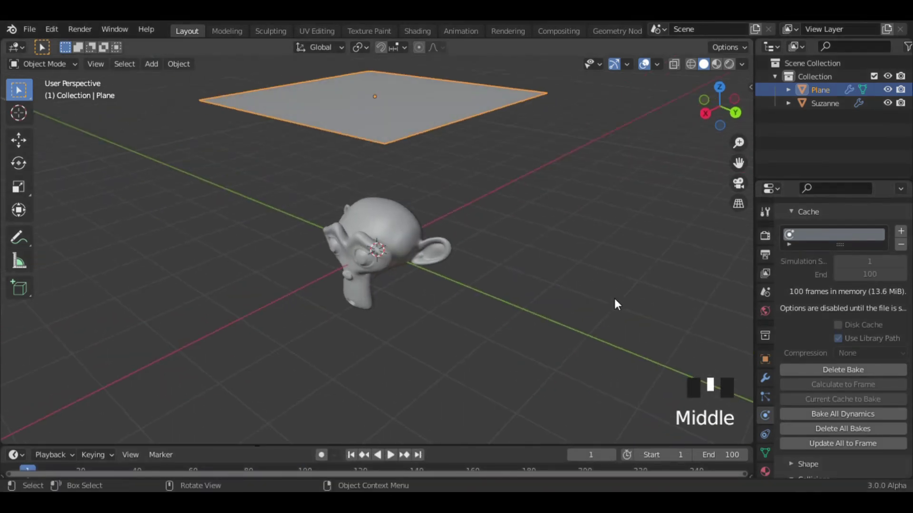
{"action": "key", "text": "space"}
{"action": "middle_click_drag", "start_coordinate": [505, 240], "coordinate": [570, 240]}
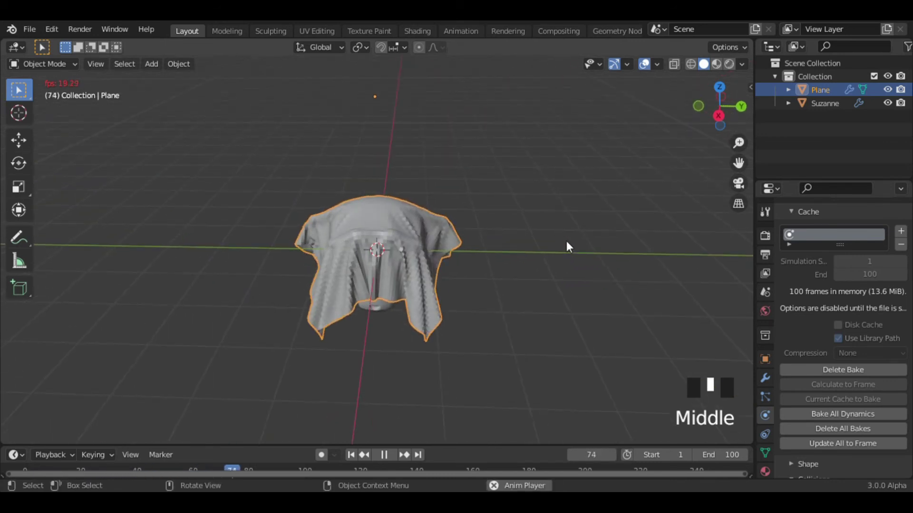
Step: Stop playback, rewind to frame 1, and set the cloth plane to Shade Smooth
{"action": "key", "text": "space"}
{"action": "key", "text": "shift+Left"}
{"action": "right_click", "coordinate": [343, 100]}
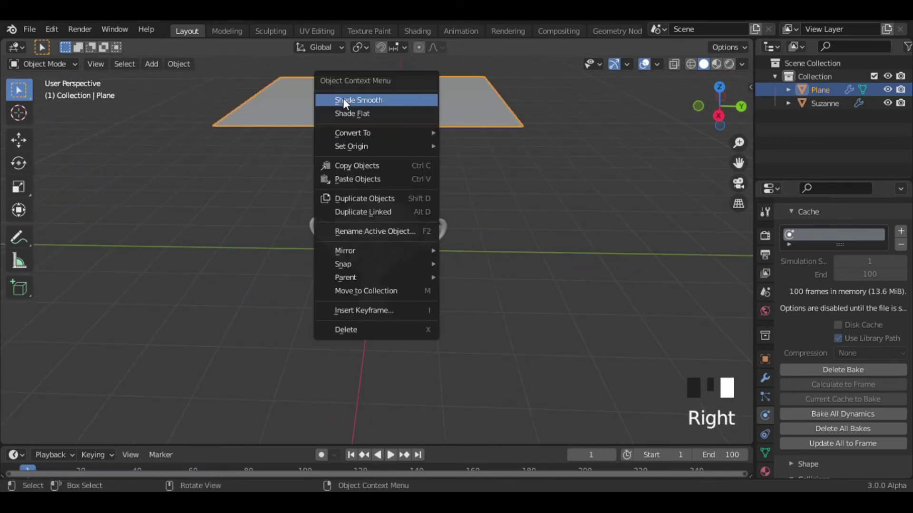
{"action": "left_click", "coordinate": [370, 101]}
Step: Replay the drape, pause it at frame 39, and toggle Edit Mode in and out
{"action": "key", "text": "space"}
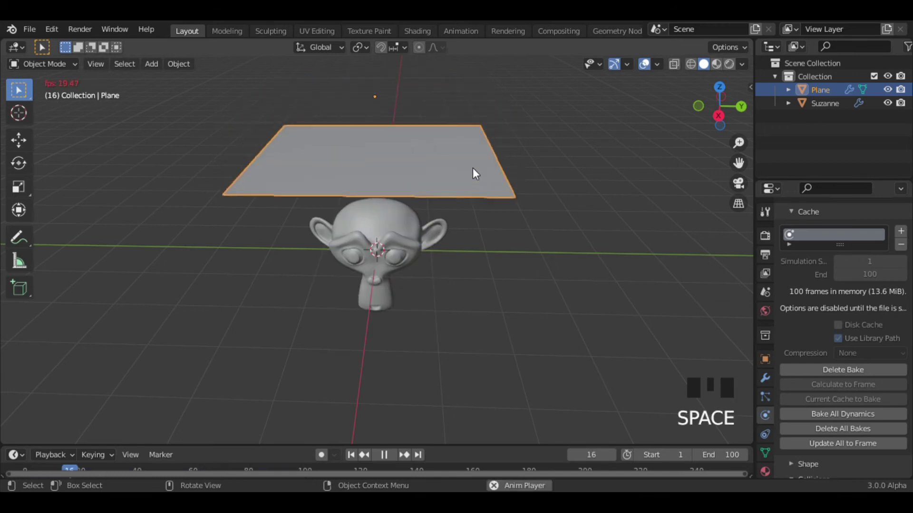
{"action": "mouse_move", "coordinate": [514, 202]}
{"action": "middle_mouse_down"}
{"action": "mouse_move", "coordinate": [468, 330]}
{"action": "mouse_move", "coordinate": [457, 255]}
{"action": "middle_mouse_up"}
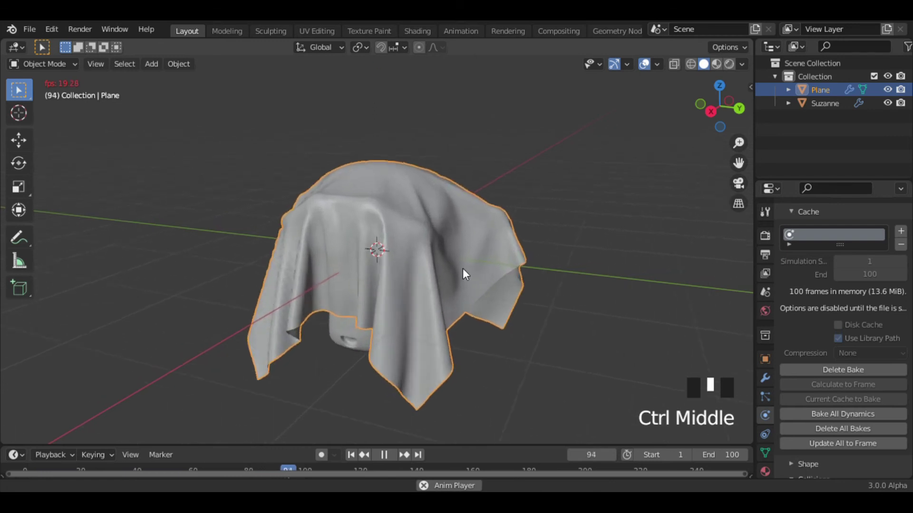
{"action": "key", "text": "space"}
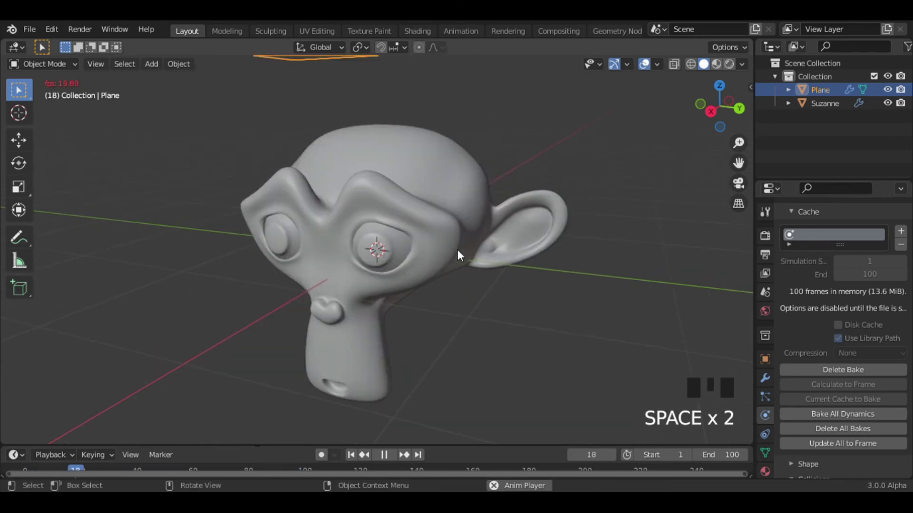
{"action": "key", "text": "space"}
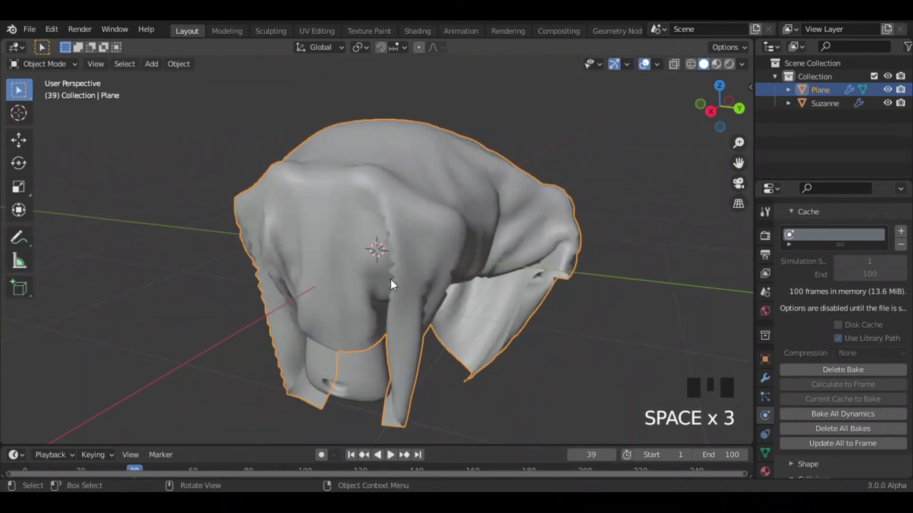
{"action": "mouse_move", "coordinate": [420, 307]}
{"action": "middle_mouse_down", "text": "ctrl"}
{"action": "mouse_move", "coordinate": [398, 292]}
{"action": "mouse_move", "coordinate": [482, 249]}
{"action": "middle_mouse_up", "text": "ctrl"}
{"action": "key", "text": "Tab"}
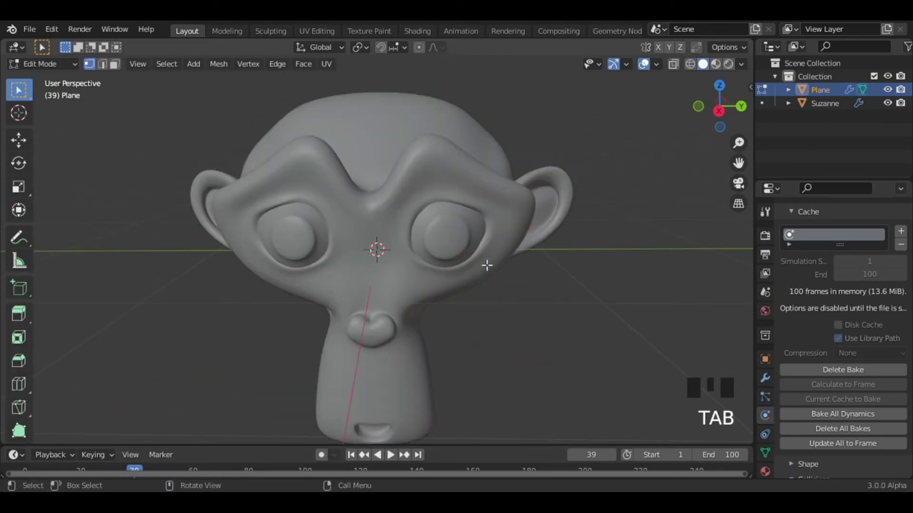
{"action": "key", "text": "Tab"}
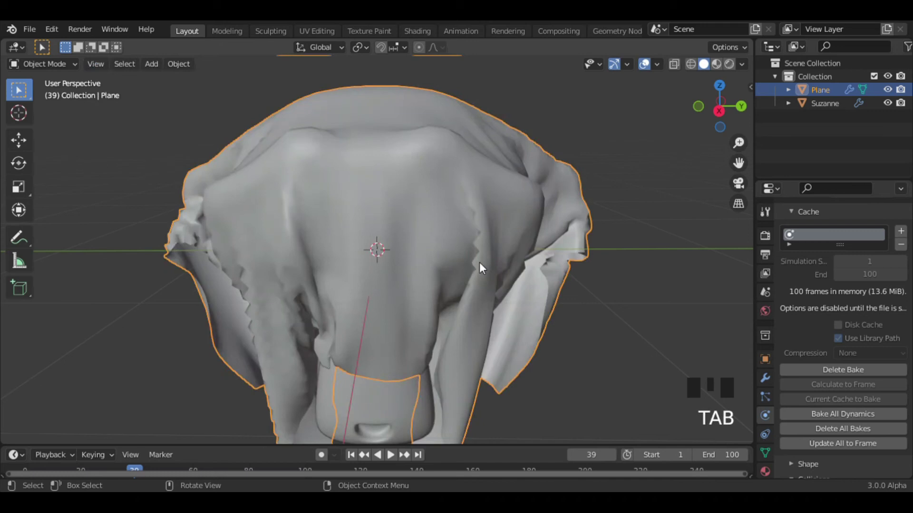
Step: Add a Subdivision Surface modifier below the plane's Cloth modifier
{"action": "left_click", "coordinate": [765, 378]}
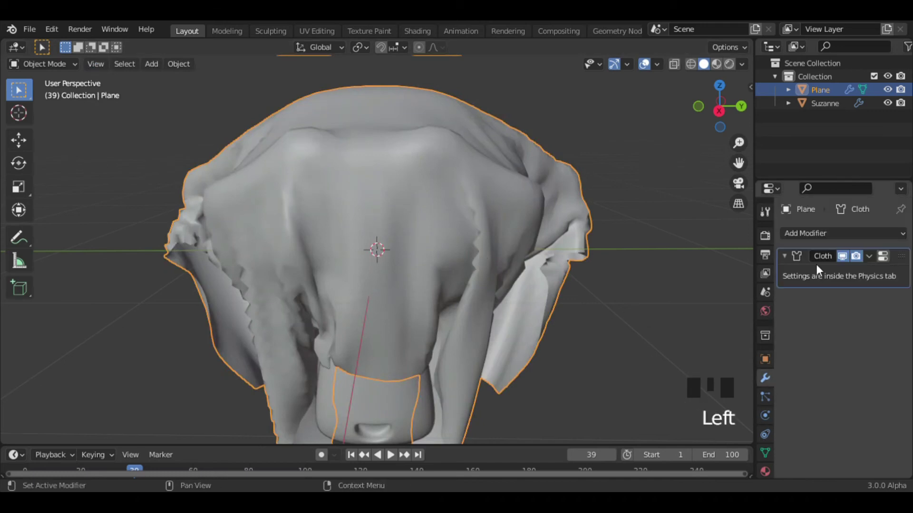
{"action": "left_click", "coordinate": [812, 236]}
{"action": "scroll", "coordinate": [672, 349], "scroll_direction": "down", "scroll_amount": 3}
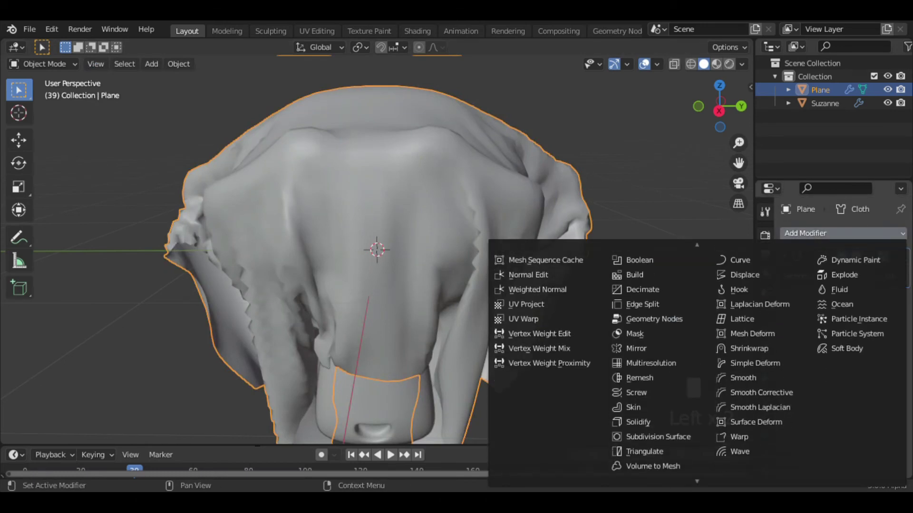
{"action": "left_click", "coordinate": [656, 425]}
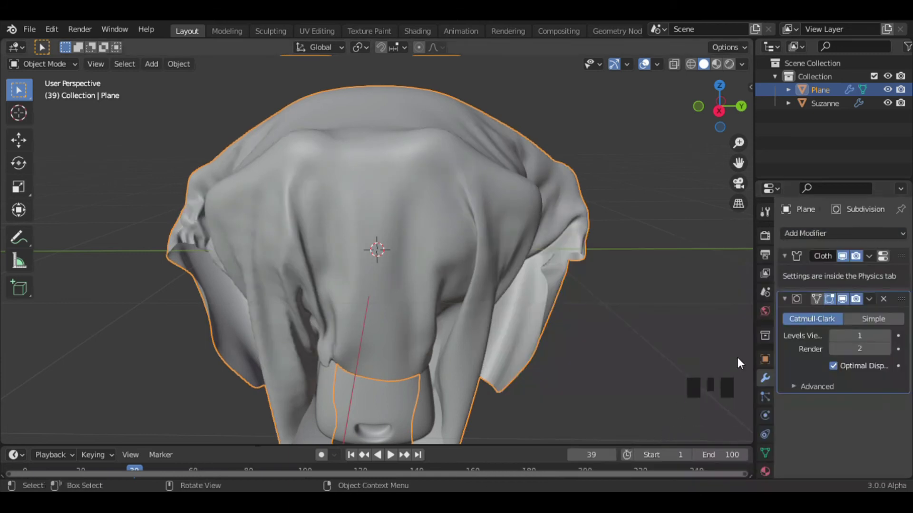
Step: Replay the subdivided cloth simulation from frame 1, then rewind to frame 1
{"action": "right_click", "coordinate": [667, 329]}
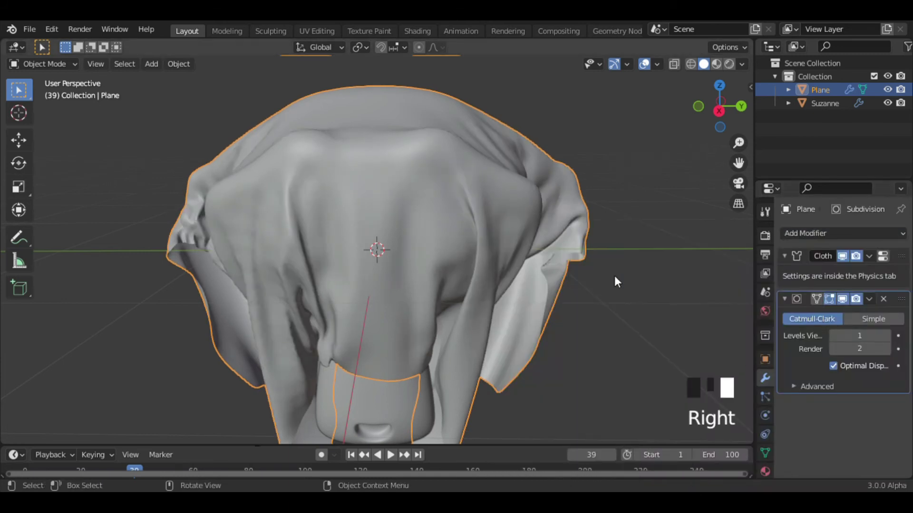
{"action": "mouse_move", "coordinate": [614, 276]}
{"action": "middle_mouse_down"}
{"action": "mouse_move", "coordinate": [581, 276]}
{"action": "mouse_move", "coordinate": [598, 275]}
{"action": "mouse_move", "coordinate": [597, 359]}
{"action": "mouse_move", "coordinate": [581, 330]}
{"action": "mouse_move", "coordinate": [620, 341]}
{"action": "mouse_move", "coordinate": [704, 306]}
{"action": "mouse_move", "coordinate": [702, 315]}
{"action": "mouse_move", "coordinate": [619, 323]}
{"action": "mouse_move", "coordinate": [617, 374]}
{"action": "middle_mouse_up"}
{"action": "key", "text": "shift+Left"}
{"action": "key", "text": "space"}
{"action": "key", "text": "space"}
{"action": "key", "text": "shift+Left"}
Step: Move the cloth plane down along Z, closer to Suzanne
{"action": "middle_click_drag", "start_coordinate": [607, 309], "coordinate": [614, 346], "text": "shift"}
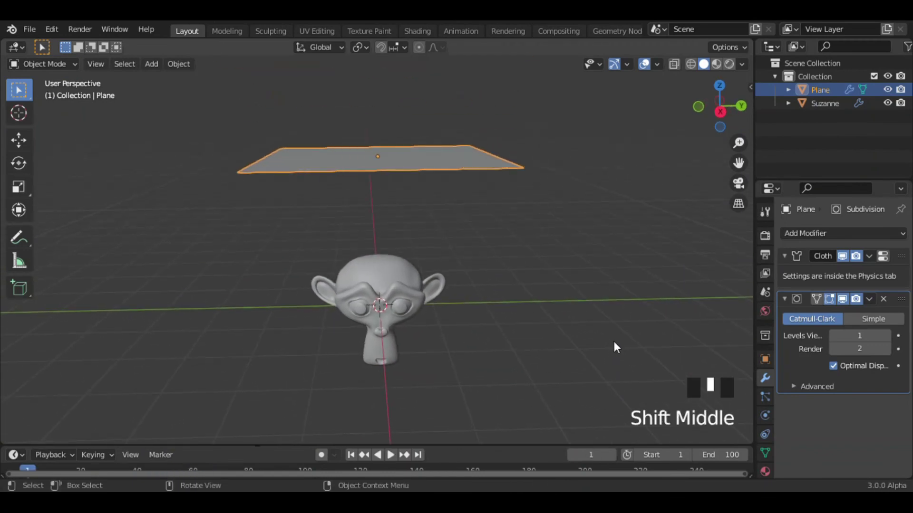
{"action": "key", "text": "g"}
{"action": "key", "text": "z"}
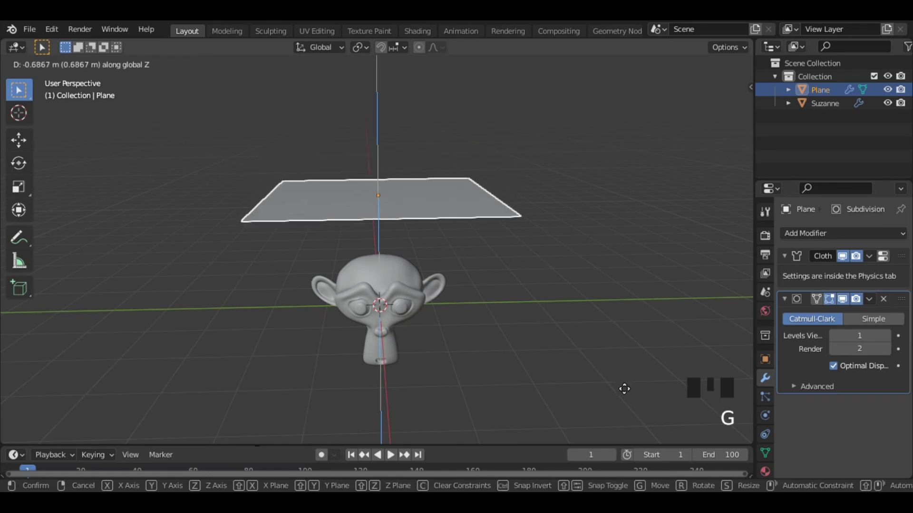
{"action": "left_click", "coordinate": [618, 388]}
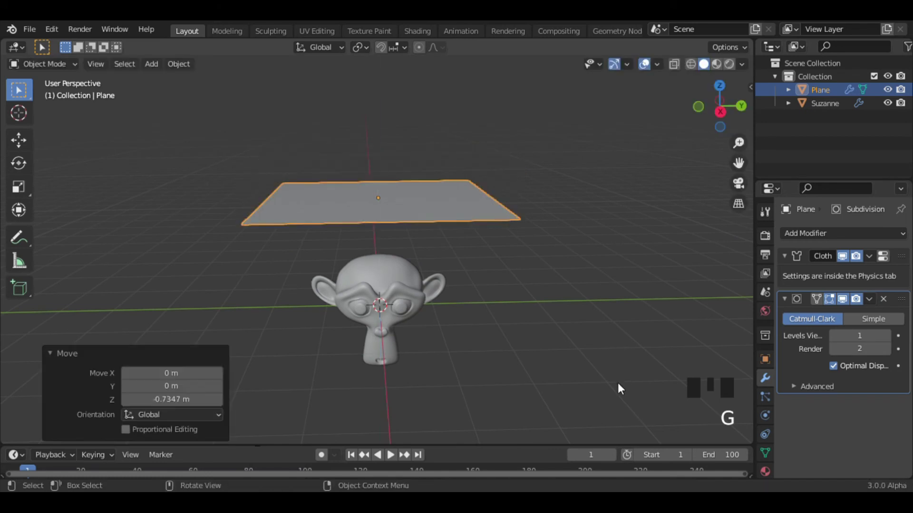
Step: Delete the old cloth bake, bake it again, and play the new simulation
{"action": "left_click", "coordinate": [764, 416]}
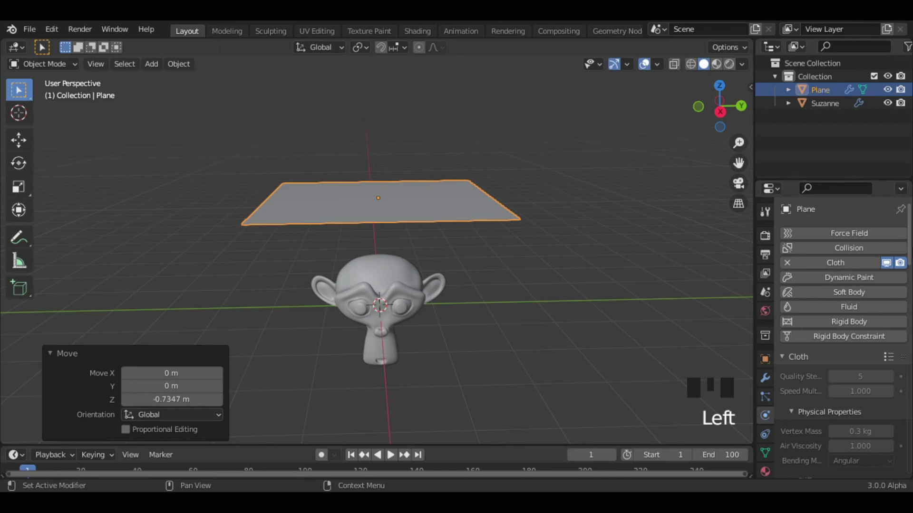
{"action": "left_click_drag", "start_coordinate": [910, 221], "coordinate": [909, 417]}
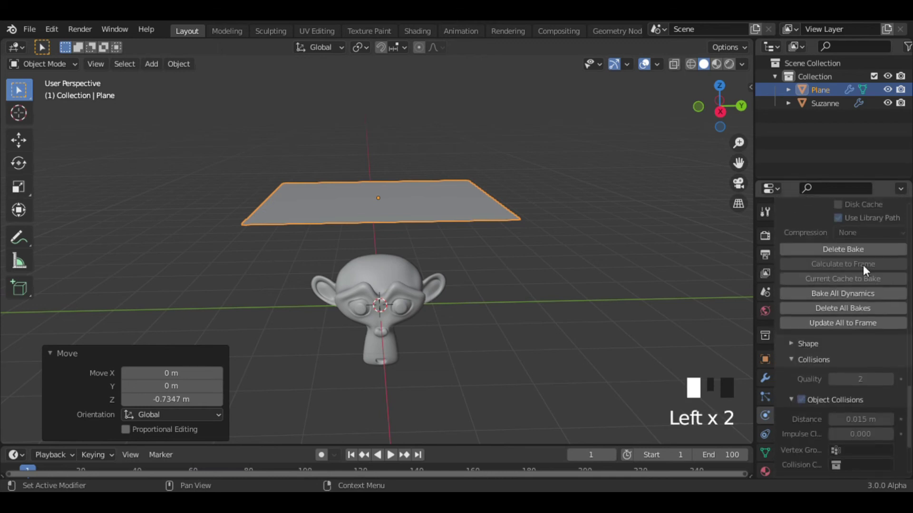
{"action": "left_click", "coordinate": [844, 248]}
{"action": "left_click", "coordinate": [837, 248]}
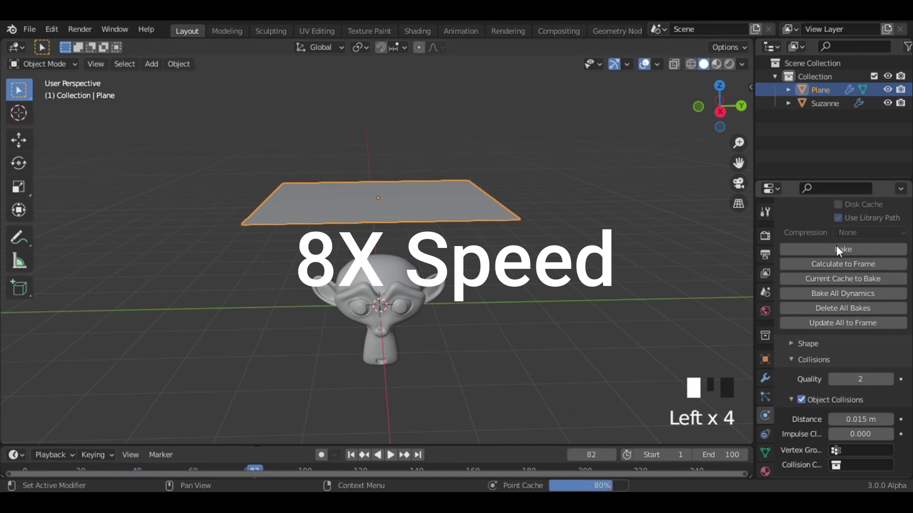
{"action": "key", "text": "space"}
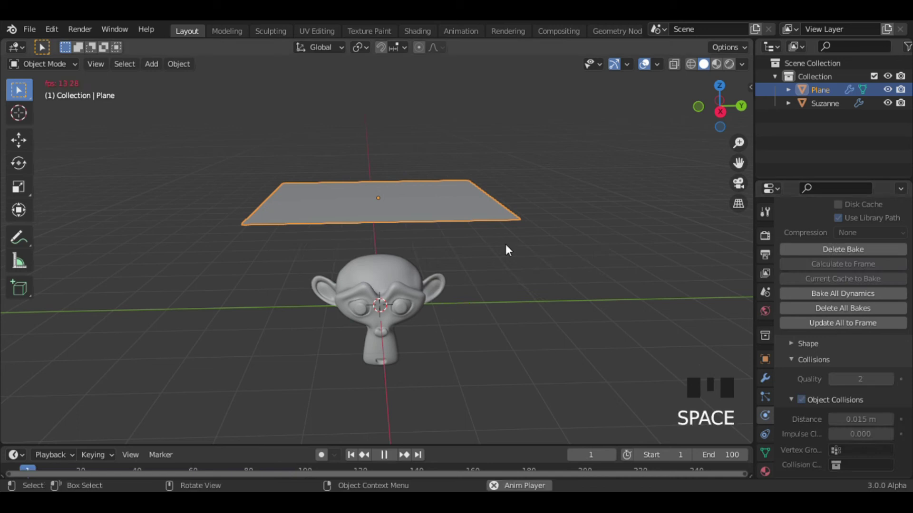
{"action": "mouse_move", "coordinate": [505, 246]}
{"action": "middle_mouse_down"}
{"action": "mouse_move", "coordinate": [539, 210]}
{"action": "mouse_move", "coordinate": [534, 228]}
{"action": "mouse_move", "coordinate": [530, 133]}
{"action": "middle_mouse_up"}
Step: Jump to the final frame, select the cloth plane, and apply its Cloth modifier
{"action": "left_click", "coordinate": [595, 229]}
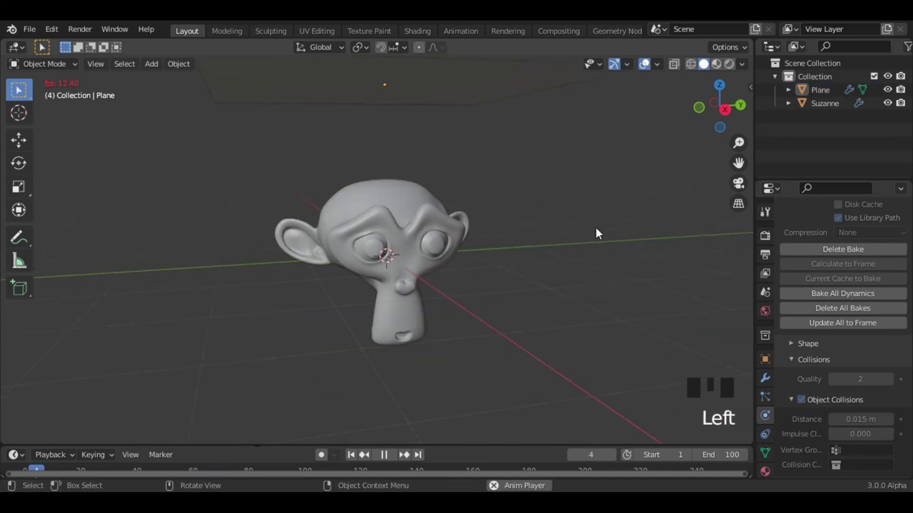
{"action": "key", "text": "space"}
{"action": "key", "text": "space"}
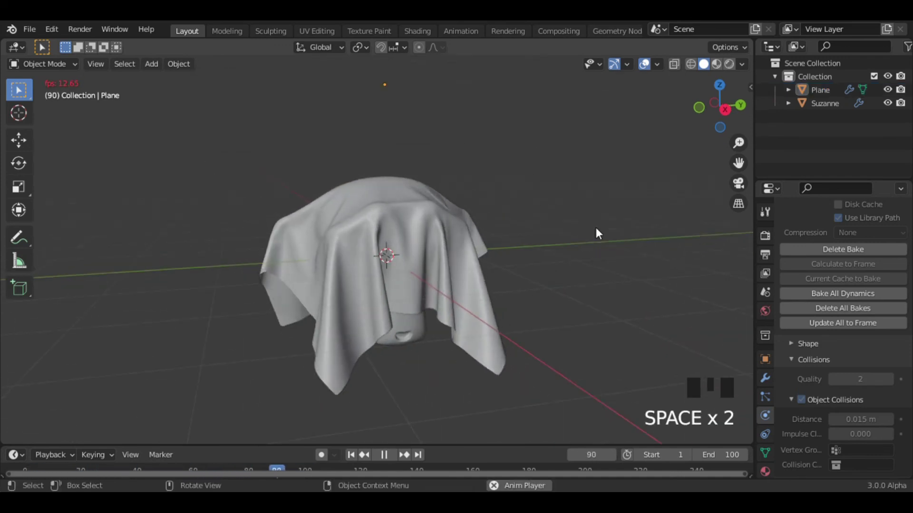
{"action": "key", "text": "Right"}
{"action": "left_click", "coordinate": [438, 248]}
{"action": "left_click", "coordinate": [765, 378]}
{"action": "left_click", "coordinate": [860, 257]}
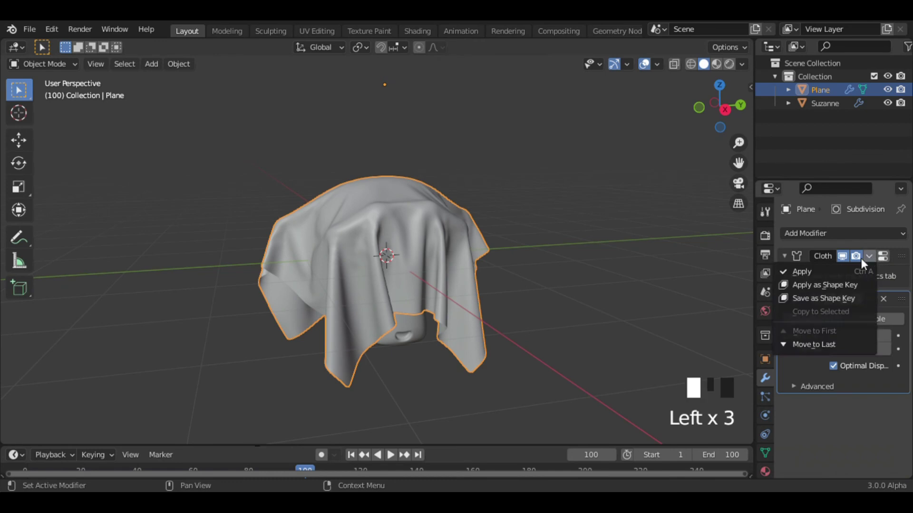
{"action": "left_click", "coordinate": [835, 235]}
Step: Add a Solidify modifier, then apply the Solidify and Subdivision modifiers
{"action": "left_click", "coordinate": [638, 462]}
{"action": "mouse_move", "coordinate": [638, 458]}
{"action": "middle_mouse_down", "text": "ctrl"}
{"action": "mouse_move", "coordinate": [603, 397]}
{"action": "mouse_move", "coordinate": [590, 280]}
{"action": "mouse_move", "coordinate": [823, 337]}
{"action": "middle_mouse_up", "text": "ctrl"}
{"action": "left_click", "coordinate": [845, 361]}
{"action": "left_click", "coordinate": [845, 362]}
{"action": "left_click", "coordinate": [844, 362]}
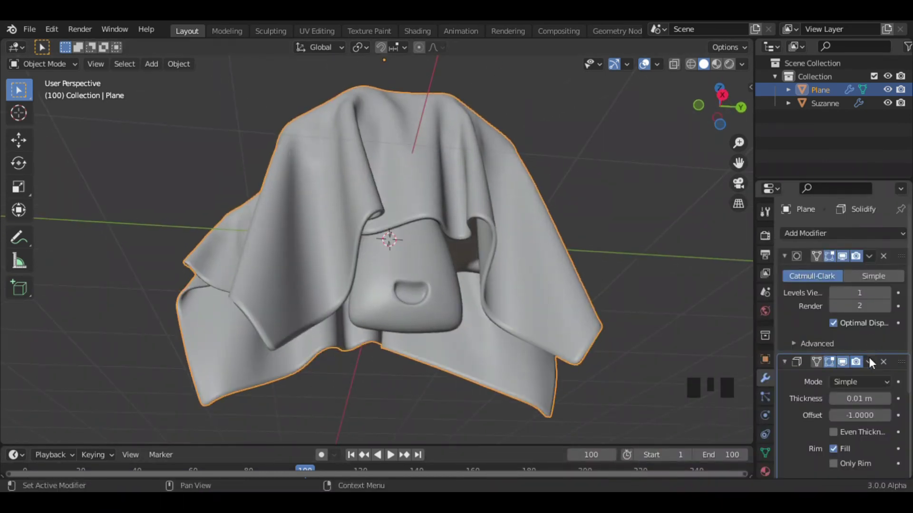
{"action": "scroll", "coordinate": [842, 442], "scroll_direction": "down", "scroll_amount": 3}
{"action": "left_click", "coordinate": [868, 281]}
{"action": "left_click", "coordinate": [859, 293]}
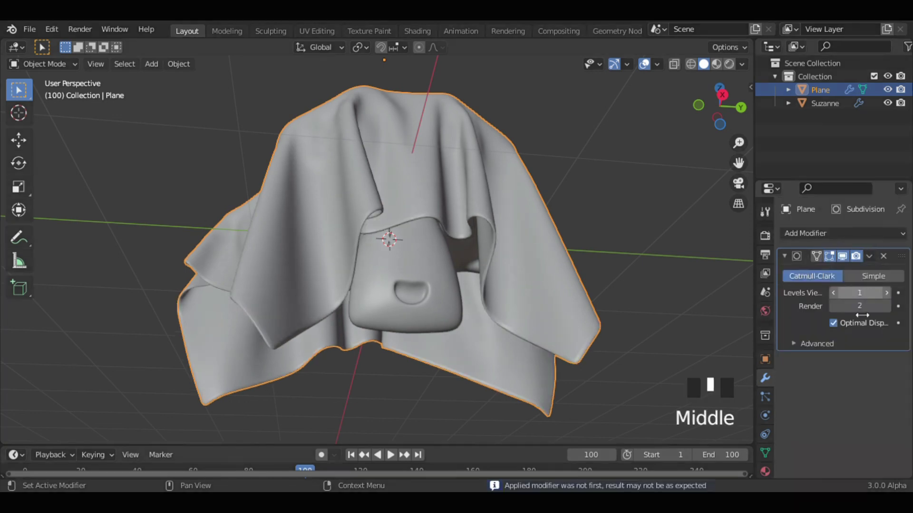
{"action": "left_click", "coordinate": [868, 262]}
{"action": "left_click", "coordinate": [859, 275]}
{"action": "mouse_move", "coordinate": [706, 279]}
{"action": "middle_mouse_down"}
{"action": "mouse_move", "coordinate": [746, 295]}
{"action": "mouse_move", "coordinate": [652, 253]}
{"action": "mouse_move", "coordinate": [655, 307]}
{"action": "middle_mouse_up"}
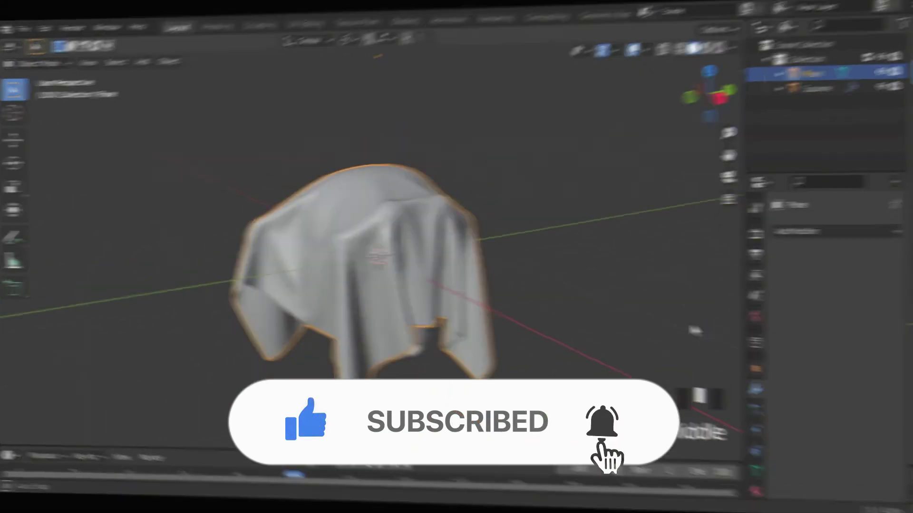